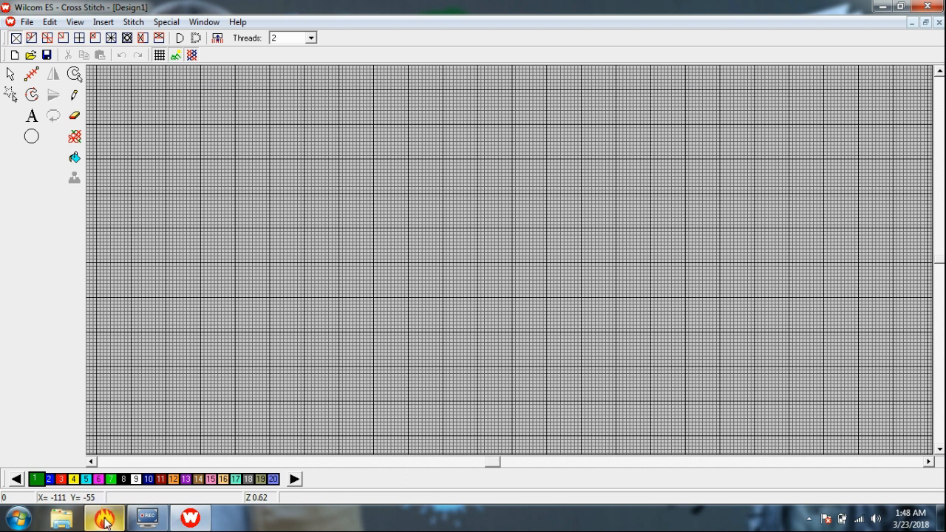
Step: Switch back and forth between EmbroideryStudio and Cross Stitch to compare their empty design windows, ending in Cross Stitch
click(105, 521)
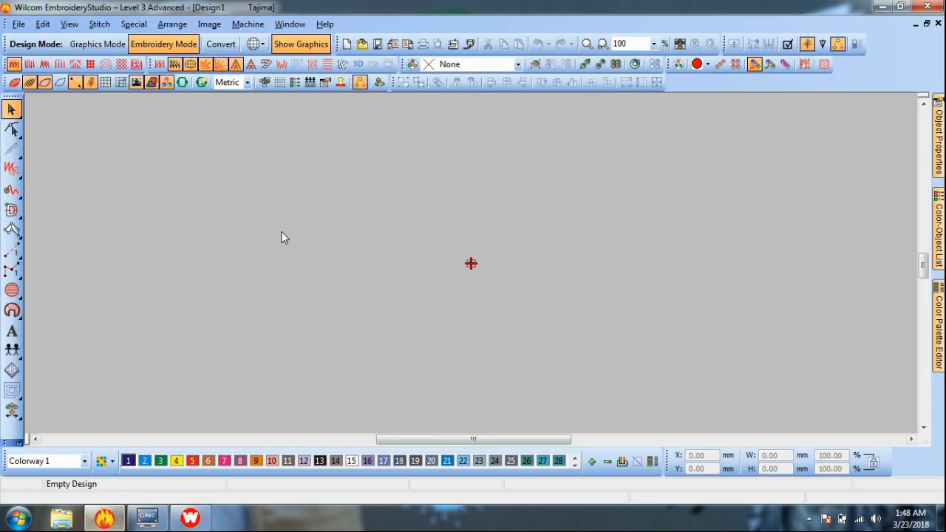
click(190, 517)
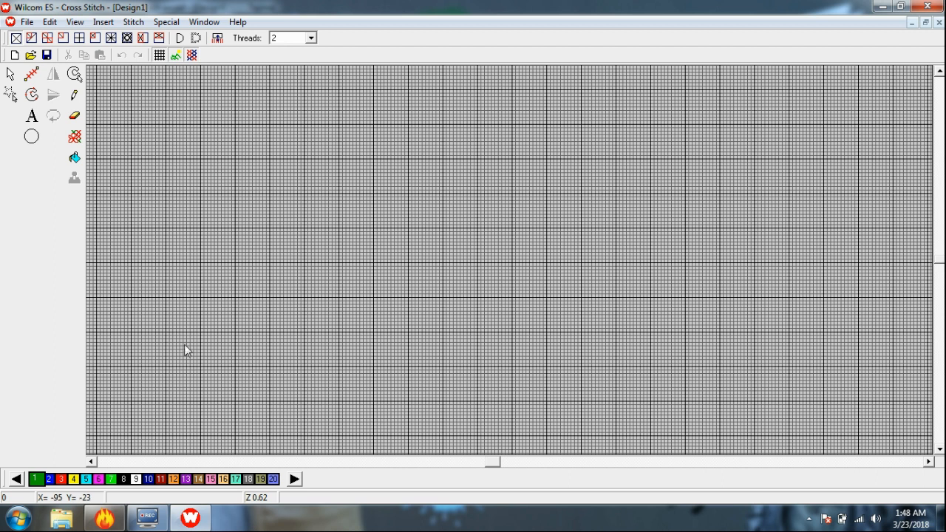
click(105, 520)
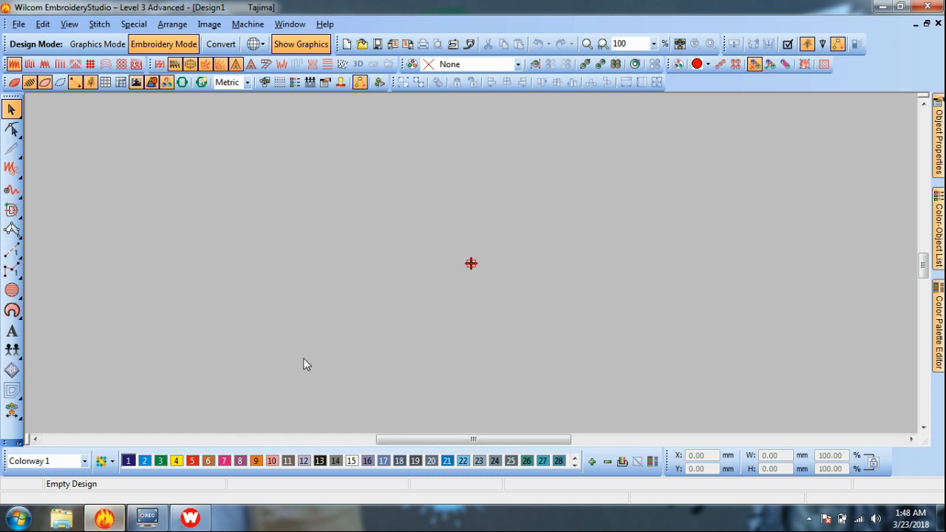
click(201, 516)
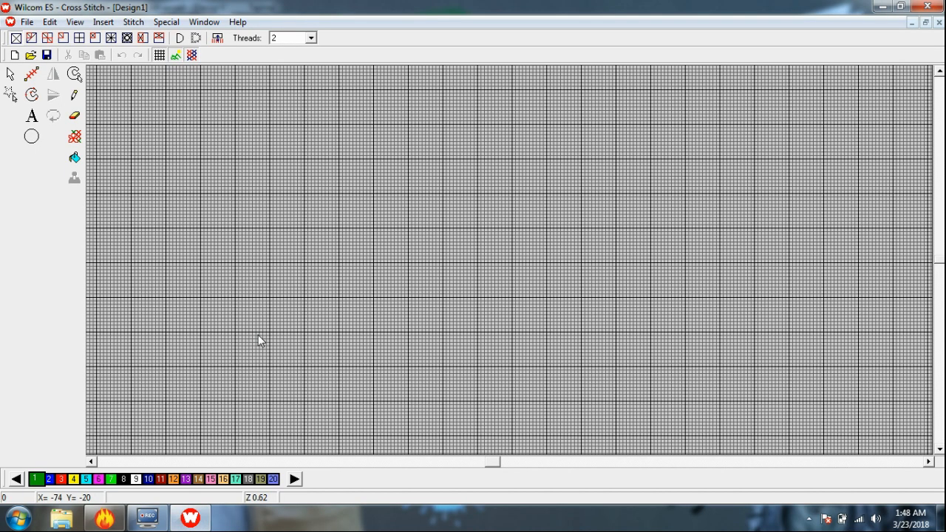
Step: Examine the stitch grid of the blank design at several zoom levels
scroll(258, 335, up, 4)
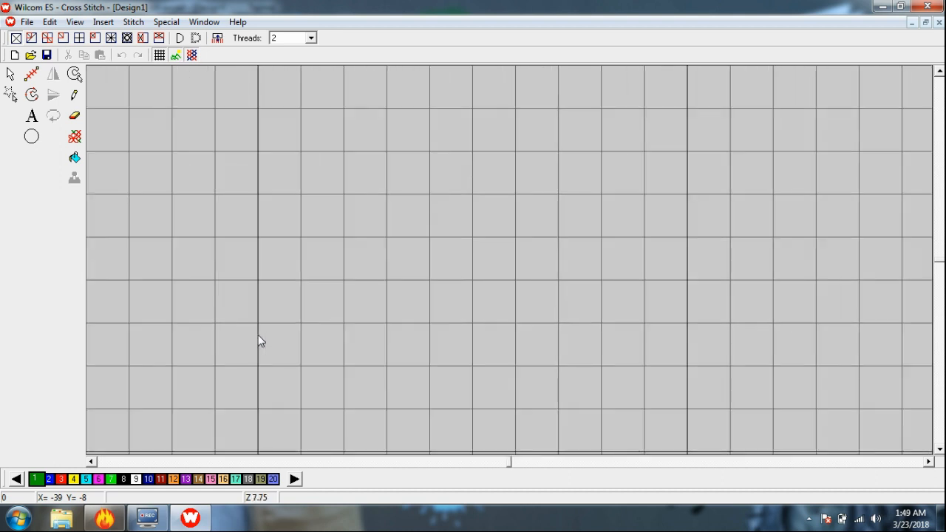
scroll(257, 340, down, 3)
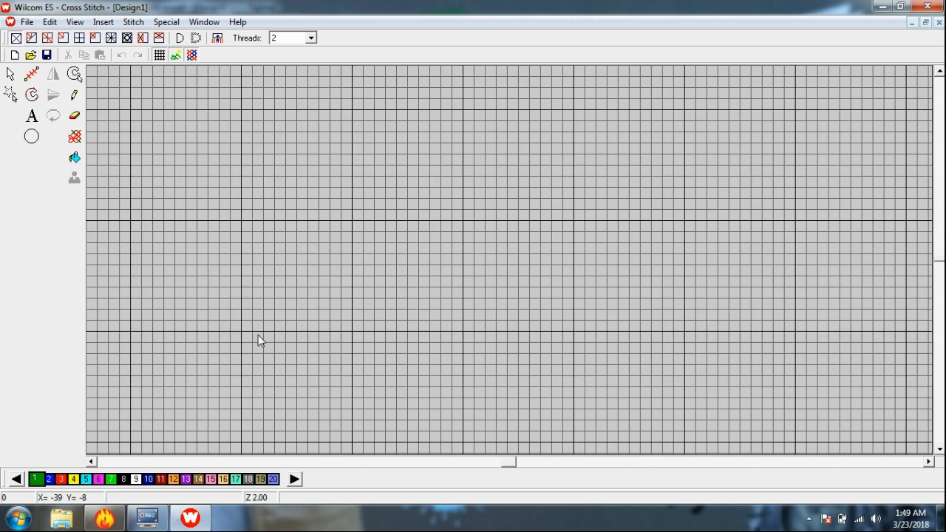
scroll(258, 335, down, 1)
scroll(258, 335, up, 2)
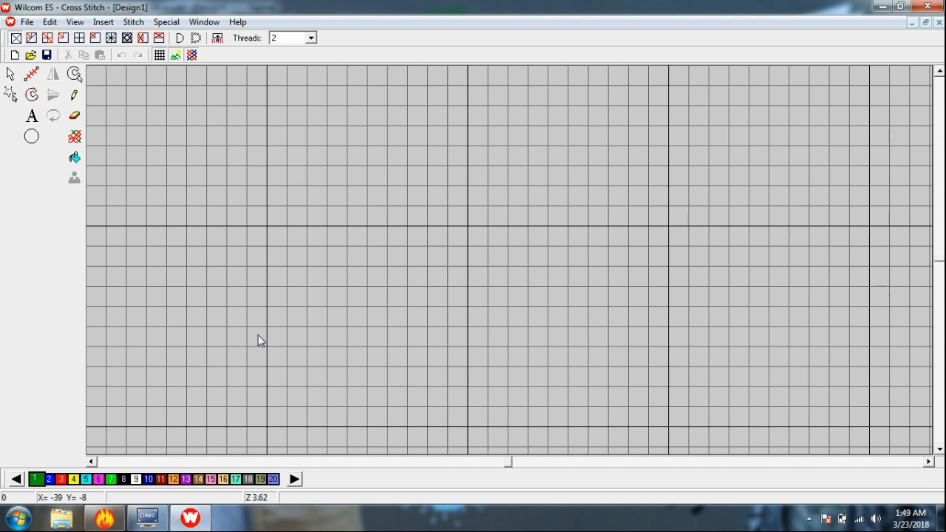
key(b)
click(207, 126)
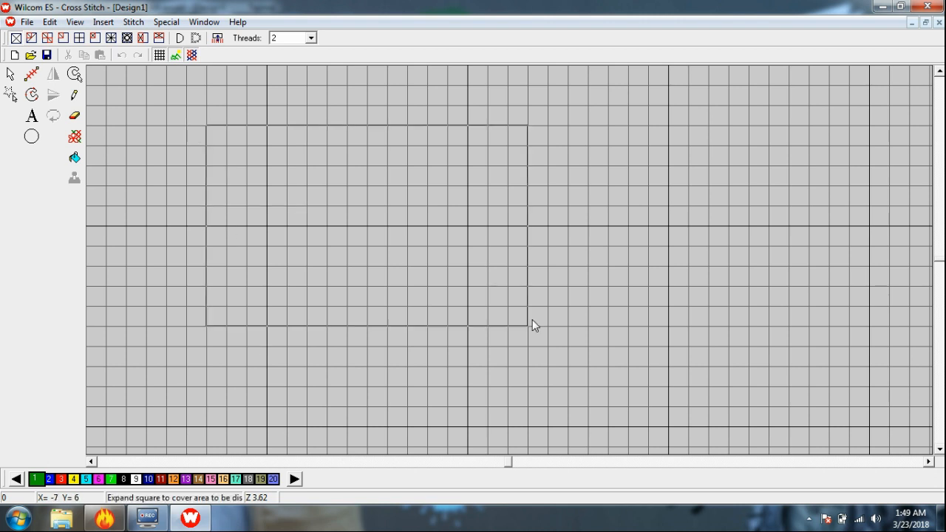
click(375, 230)
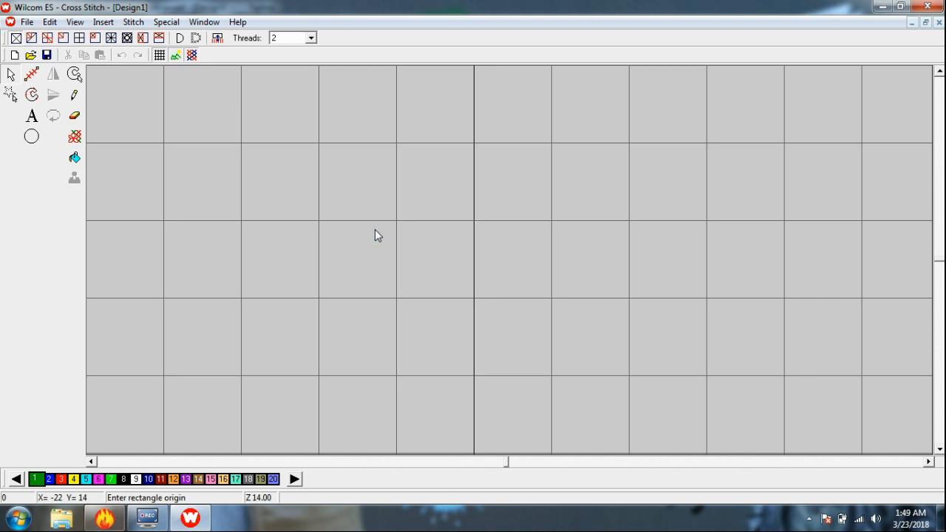
key(shift+z)
key(shift+z)
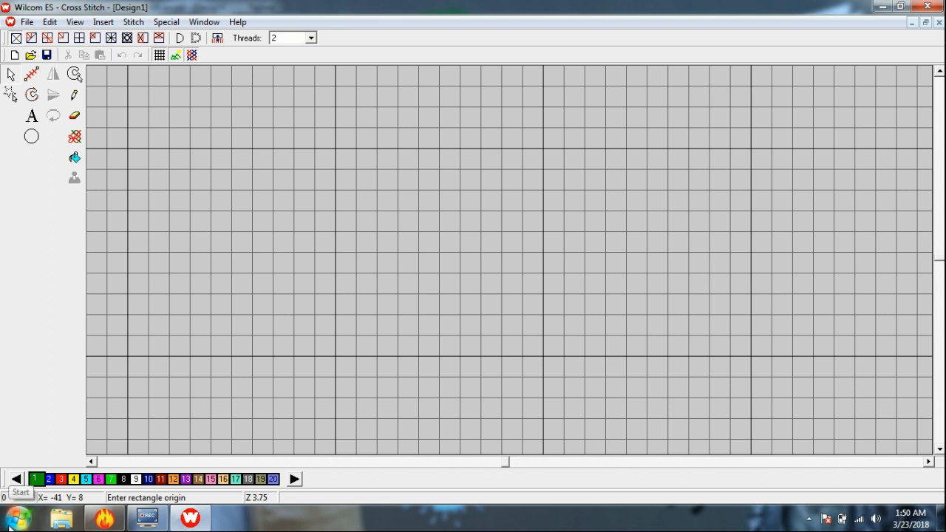
click(10, 527)
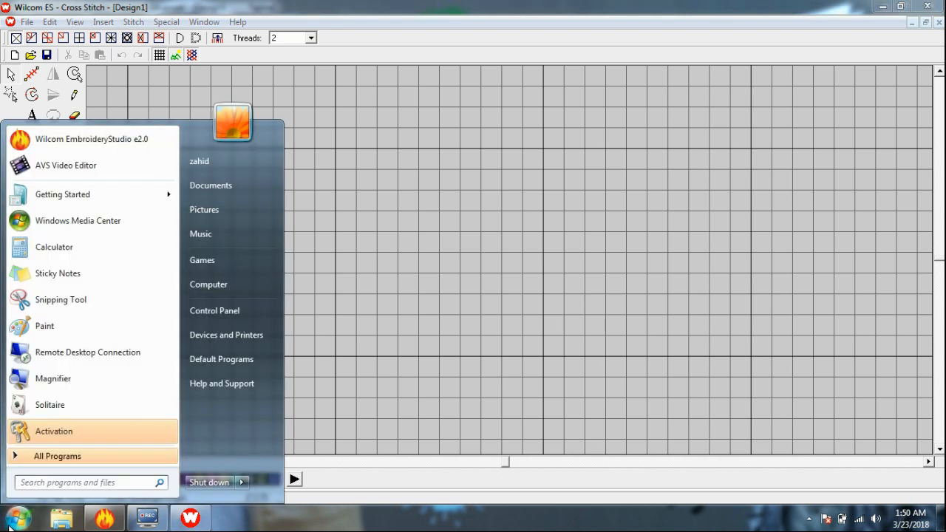
click(473, 257)
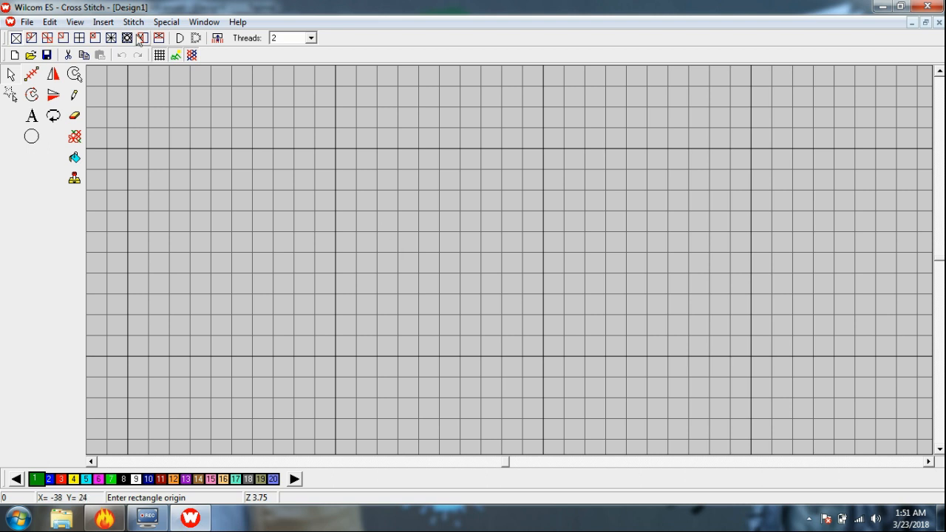
click(102, 23)
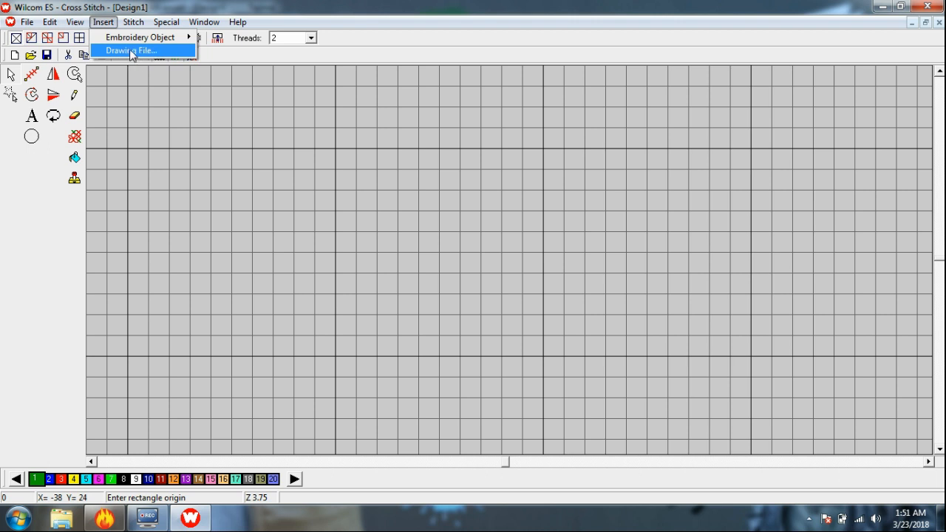
click(200, 153)
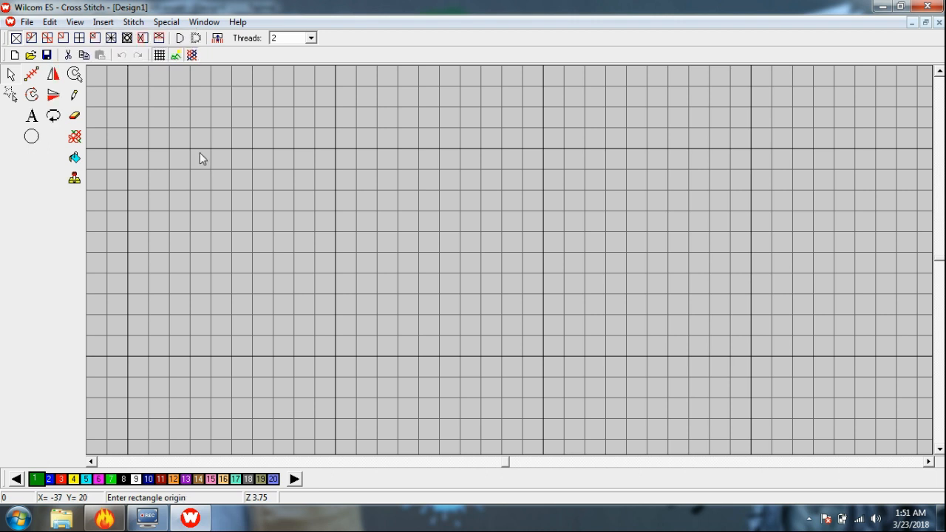
Step: Insert the favicon picture of a circled blue F from the Favicon folder as a drawing file in the design
click(104, 23)
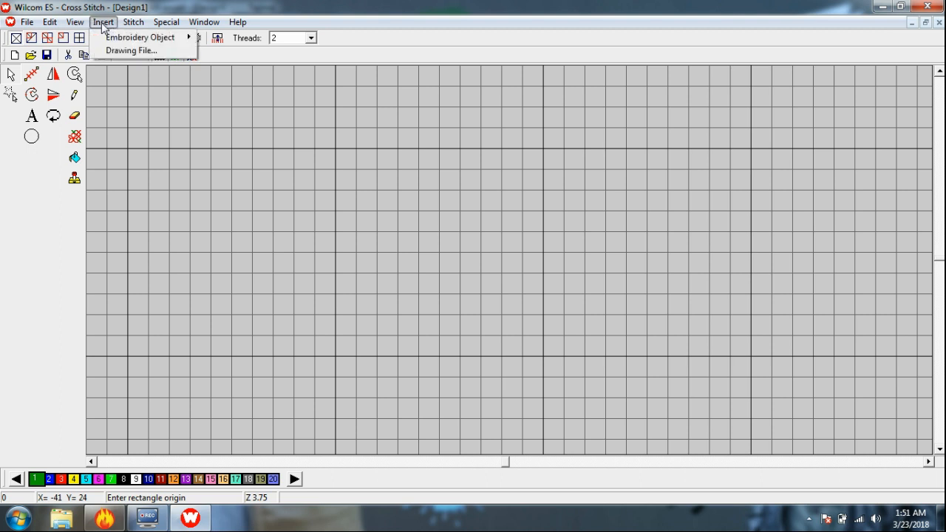
click(141, 52)
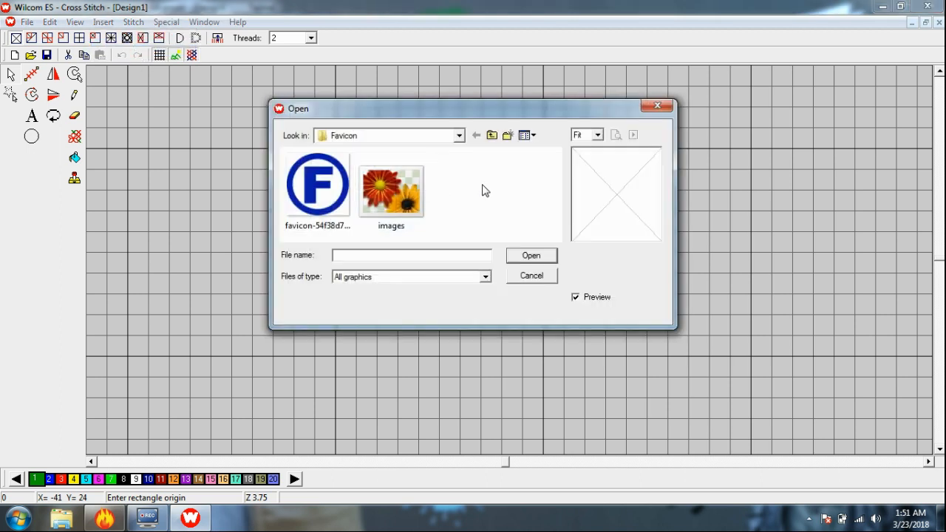
click(329, 192)
click(526, 259)
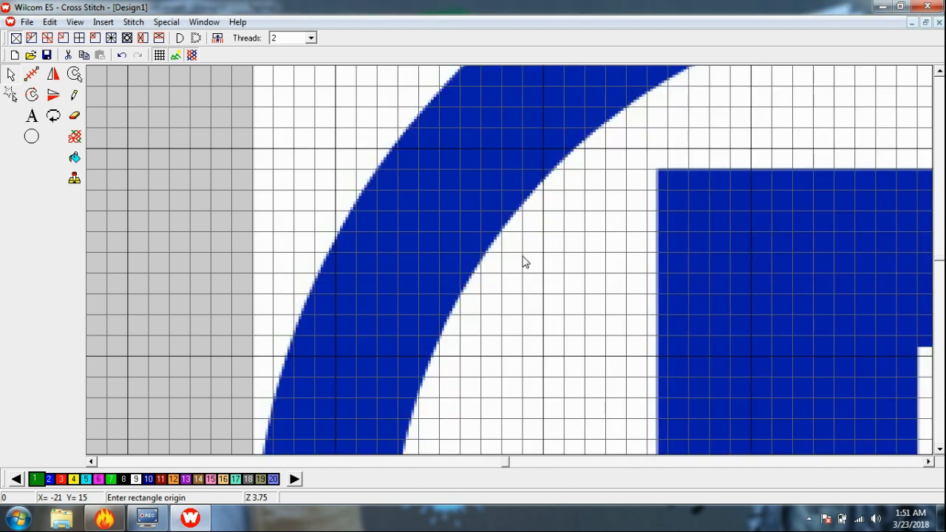
key(0)
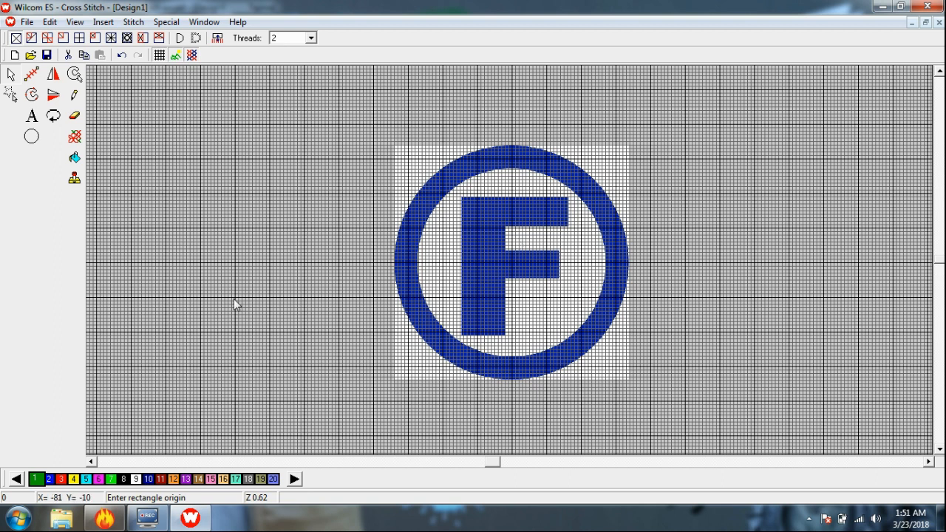
key(b)
drag(395, 147, 548, 317)
drag(617, 366, 632, 386)
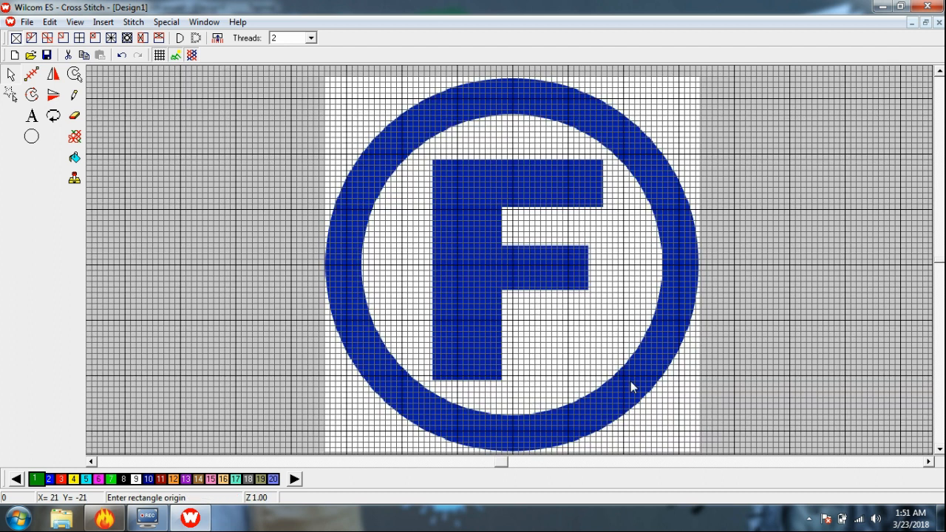
Step: Switch the picture display and the grid display off and back on to compare the views
click(176, 58)
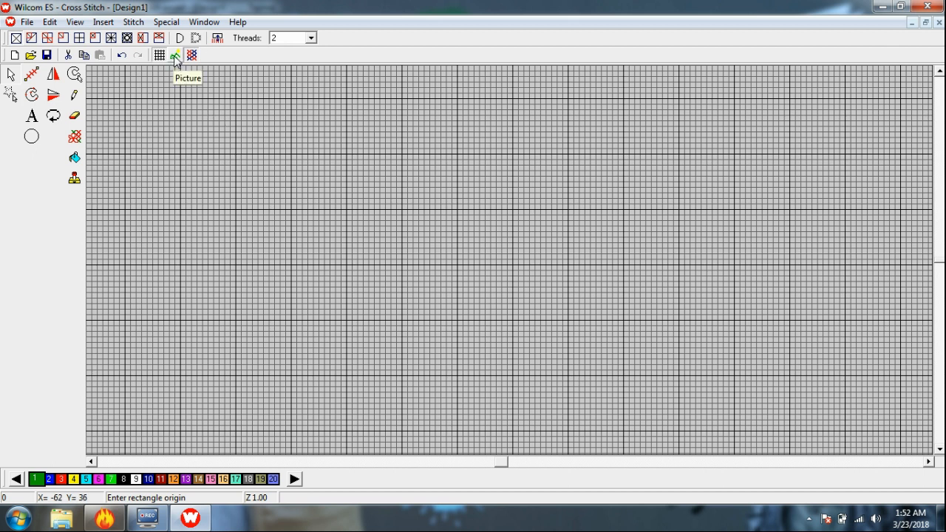
click(176, 58)
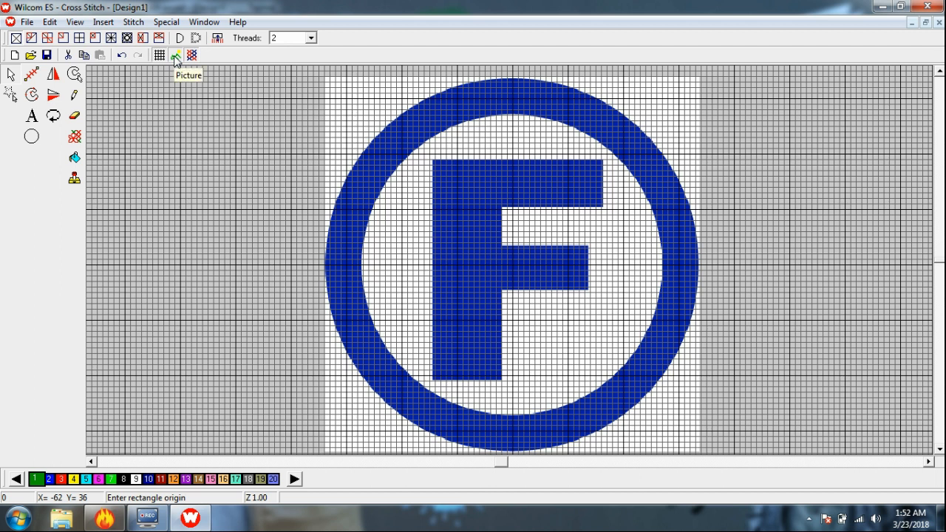
click(176, 58)
click(176, 58)
click(176, 57)
click(176, 58)
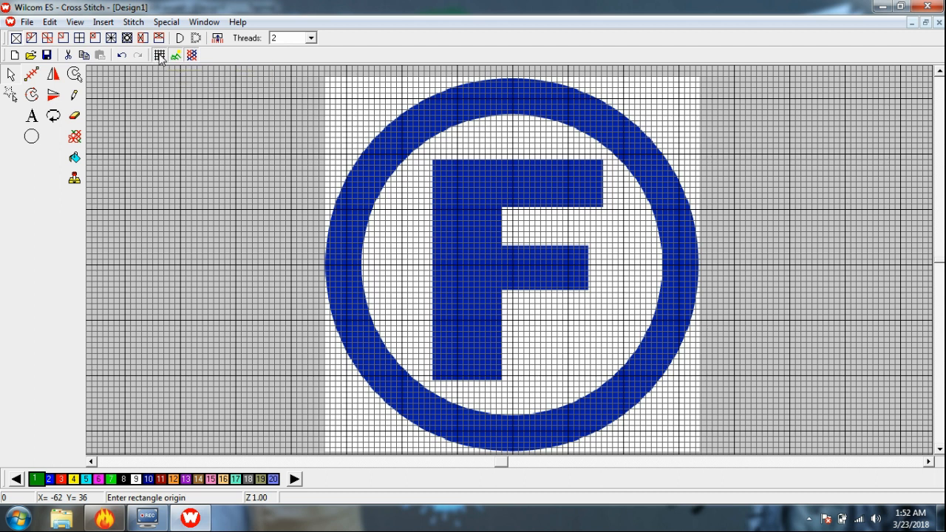
click(160, 56)
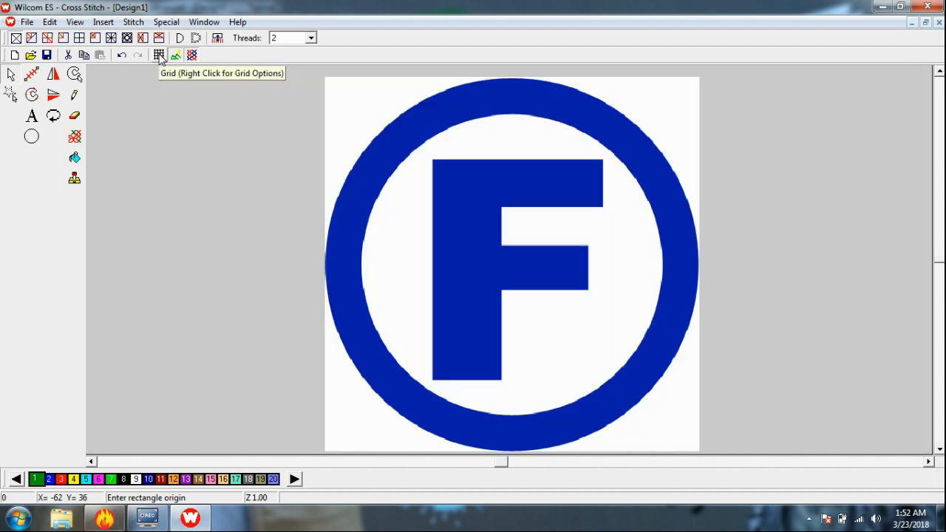
click(159, 56)
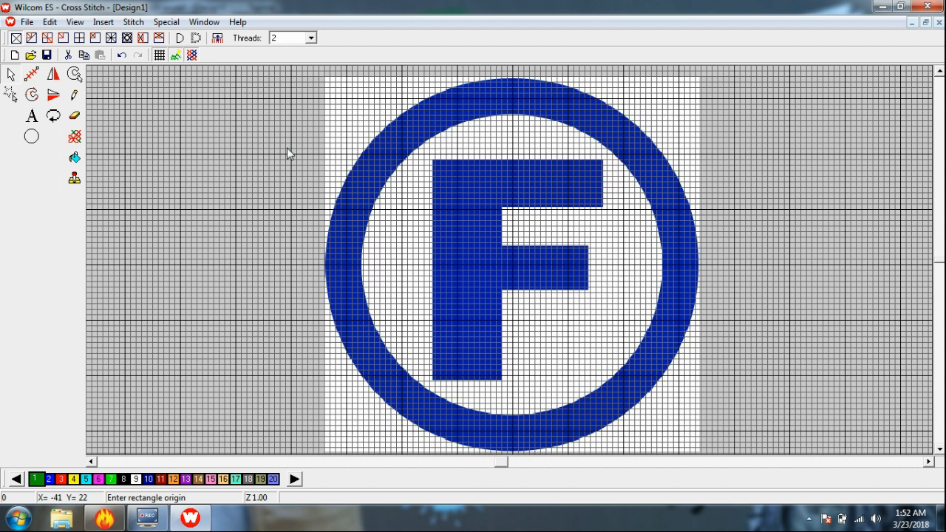
Step: Outline the top bar of the F with full cross stitches in green colour 1 using the Pencil tool
click(76, 99)
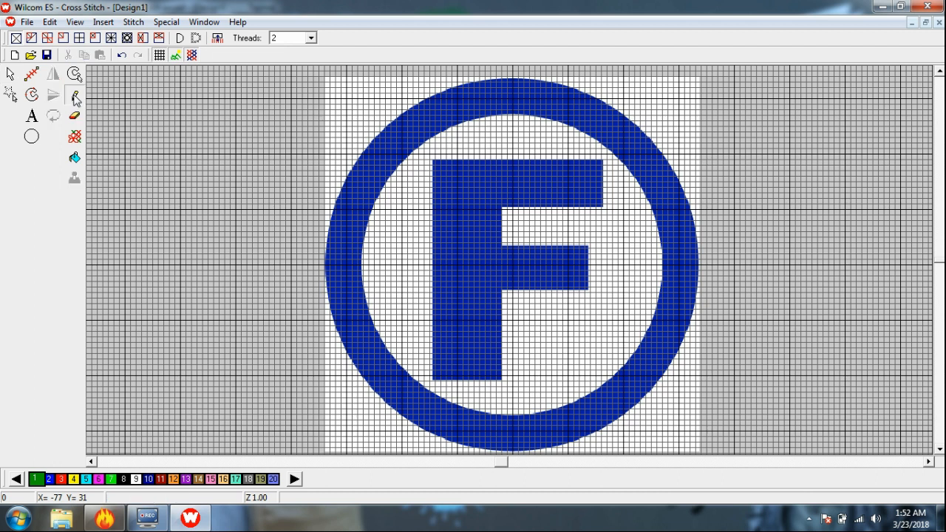
key(b)
drag(413, 138, 610, 253)
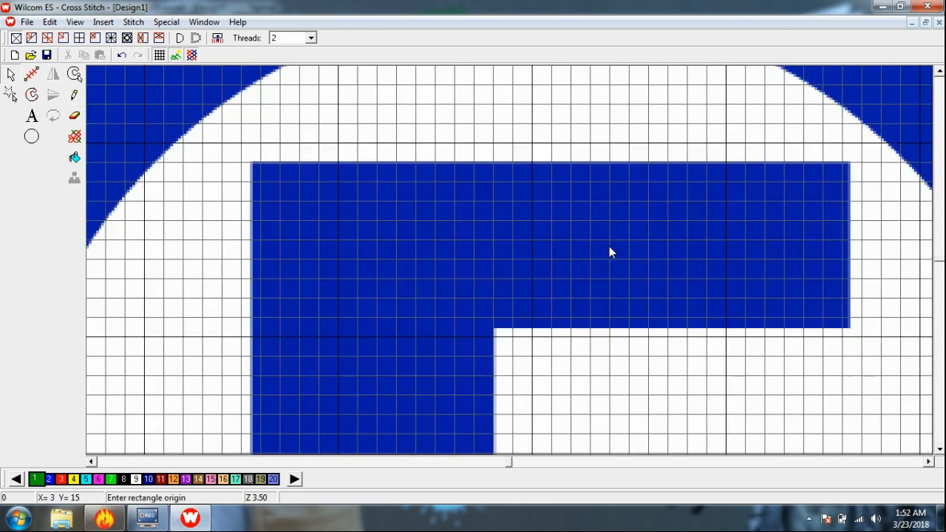
click(77, 98)
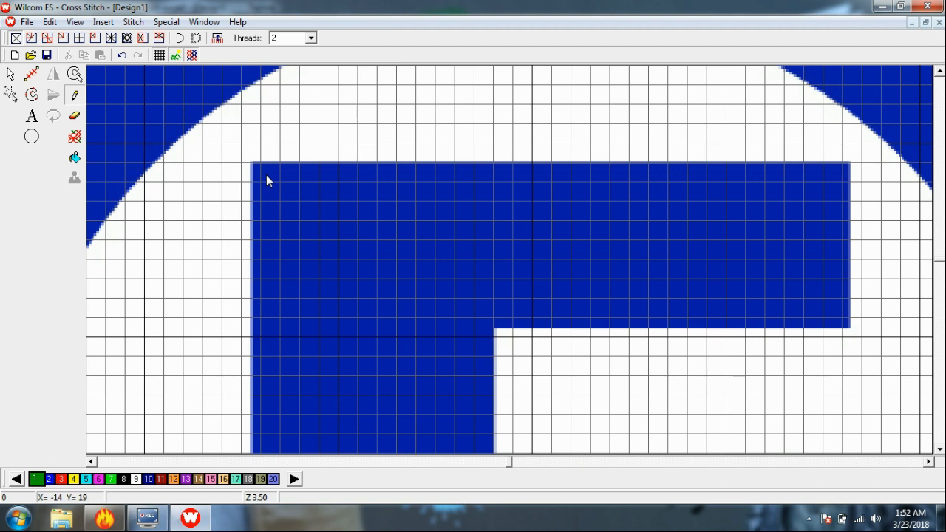
mouse_move(267, 181)
mouse_down()
mouse_move(847, 176)
mouse_move(837, 322)
mouse_move(895, 217)
mouse_move(884, 227)
mouse_move(896, 320)
mouse_move(833, 309)
mouse_move(730, 323)
mouse_move(640, 309)
mouse_move(749, 308)
mouse_move(656, 307)
mouse_move(268, 314)
mouse_move(277, 186)
mouse_up()
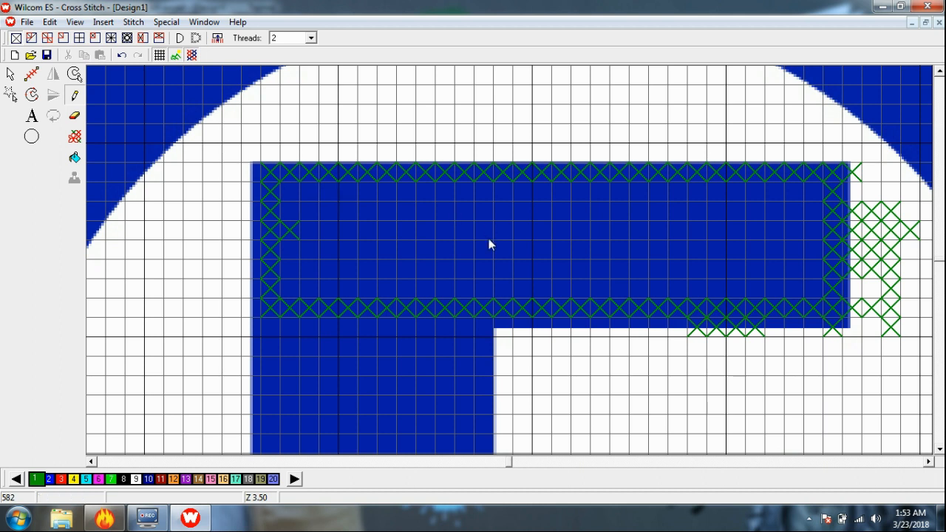
Step: Recolour the connected cross stitches around the F's top bar with red colour 3 using the fill tool
click(9, 74)
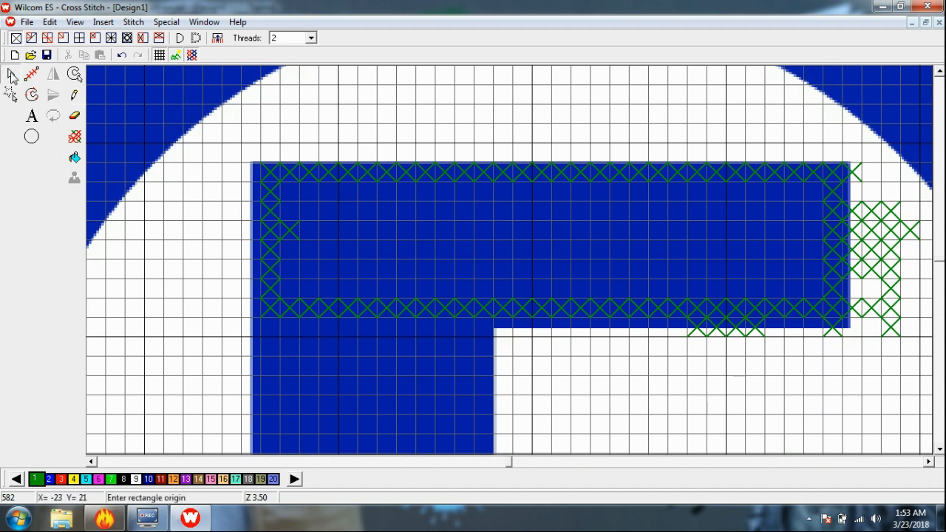
click(74, 157)
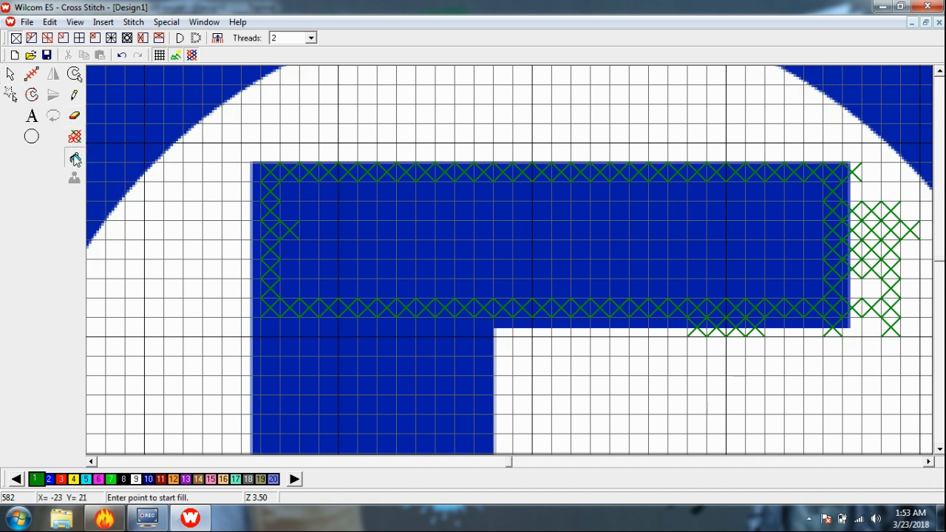
click(61, 479)
click(420, 173)
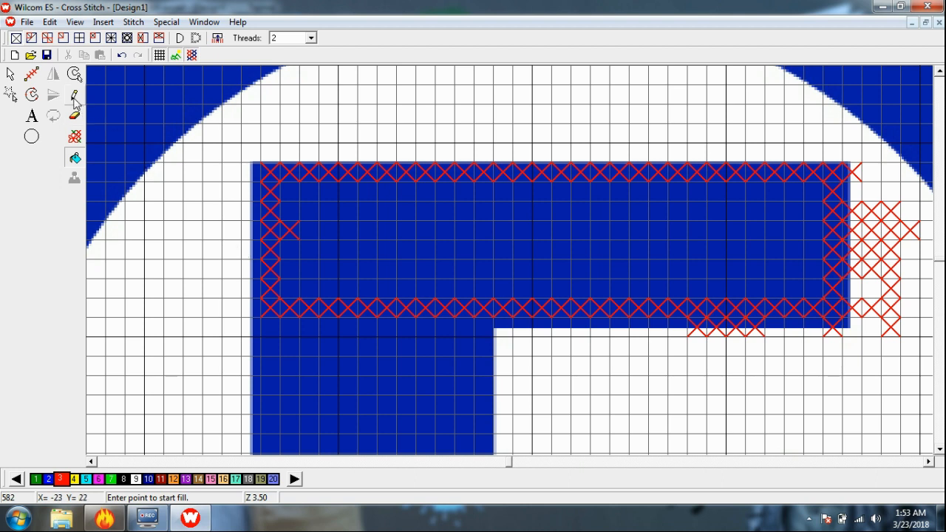
Step: Remove the stray red cross stitches around and inside the F's top bar outline with the Pencil tool
click(74, 97)
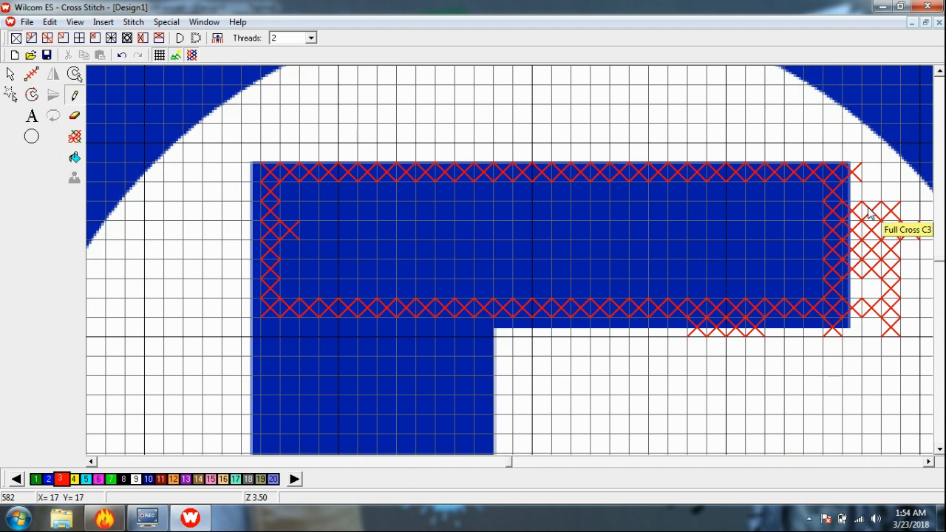
click(856, 174)
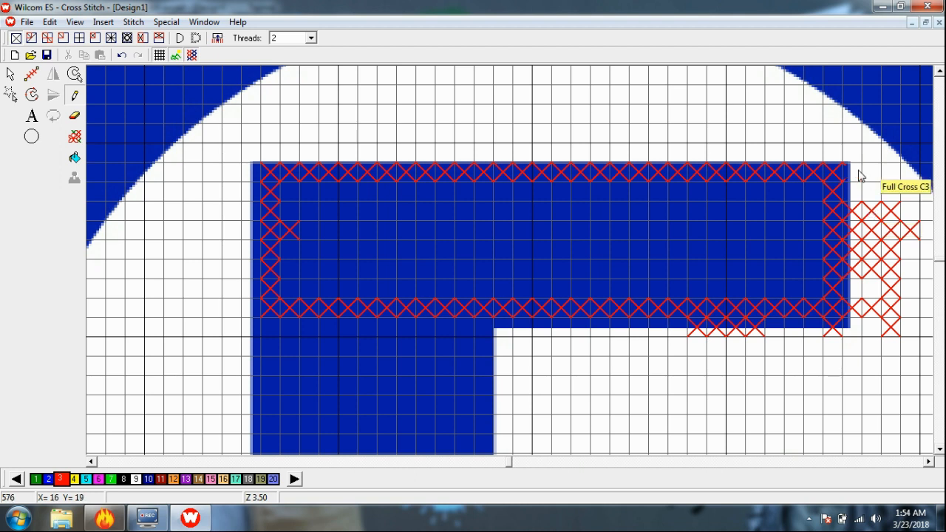
mouse_move(859, 182)
mouse_down()
mouse_move(863, 284)
mouse_move(856, 228)
mouse_move(889, 212)
mouse_move(891, 250)
mouse_move(914, 230)
mouse_move(883, 279)
mouse_move(891, 318)
mouse_move(868, 310)
mouse_up()
click(832, 332)
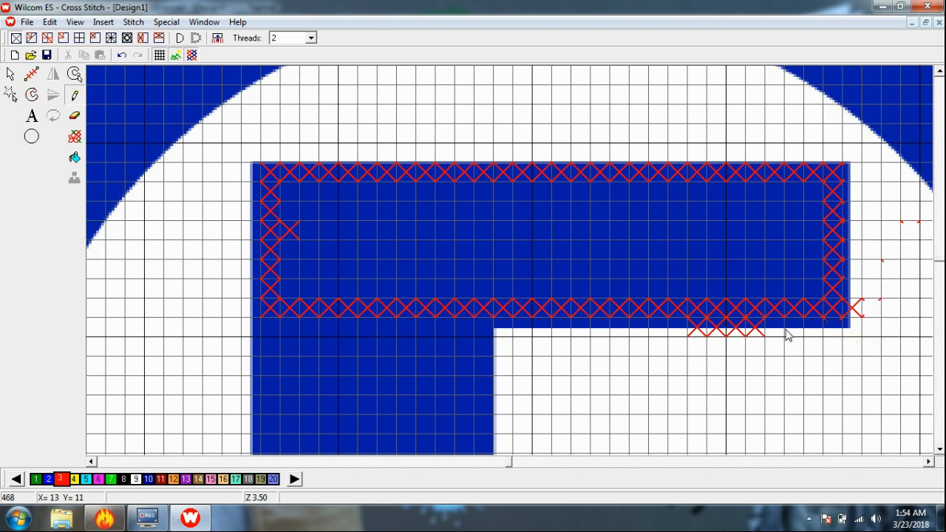
drag(761, 334, 691, 333)
click(298, 235)
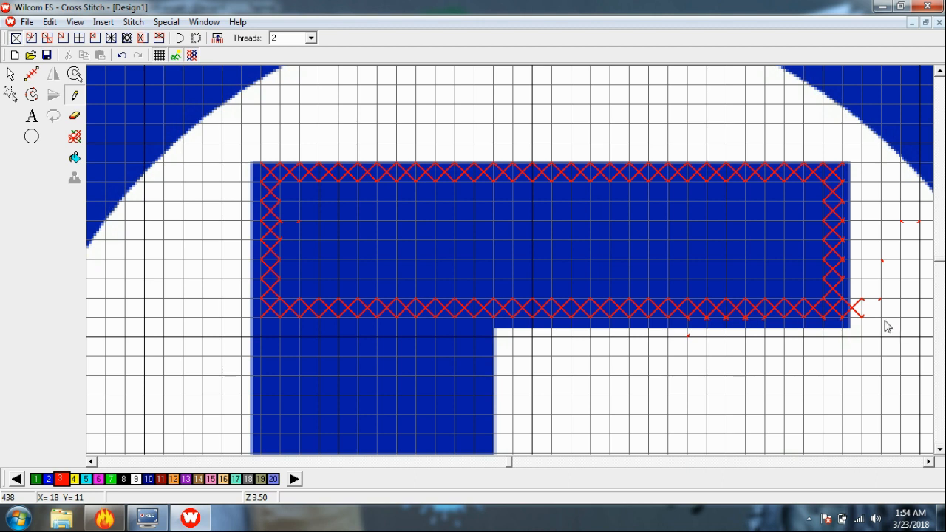
click(862, 311)
Step: Thicken the top bar's outline inward with full cross stitches in red colour 3 using the Pencil tool, leaving two middle rows open
scroll(879, 343, down, 2)
scroll(879, 343, up, 2)
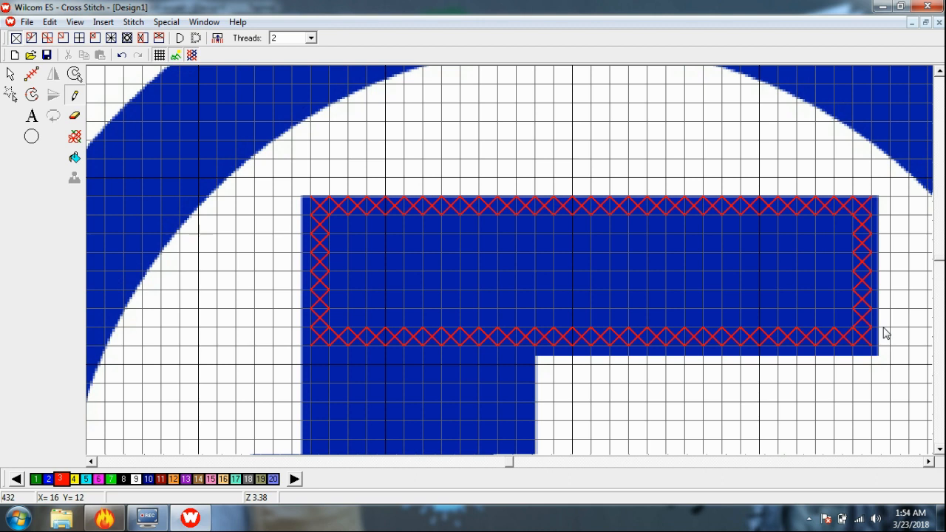
scroll(887, 334, down, 2)
scroll(887, 333, up, 2)
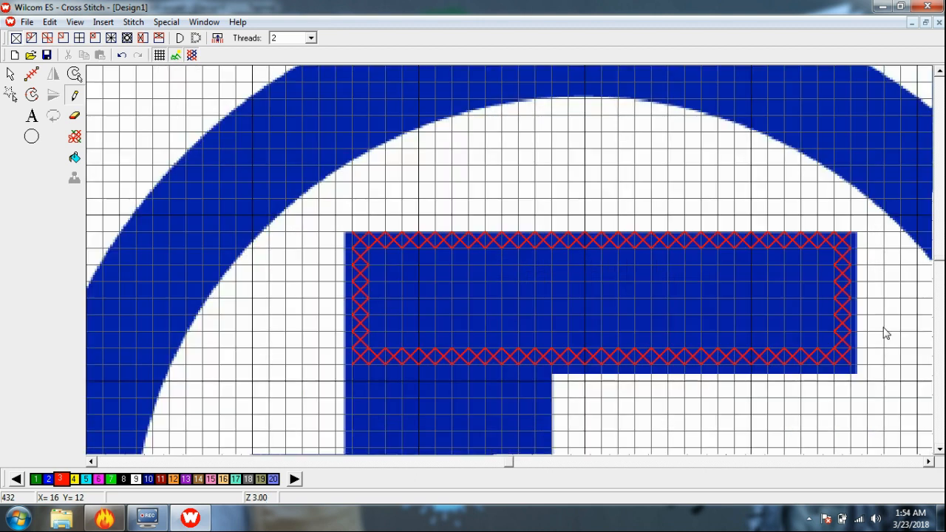
scroll(887, 334, up, 1)
scroll(887, 334, down, 2)
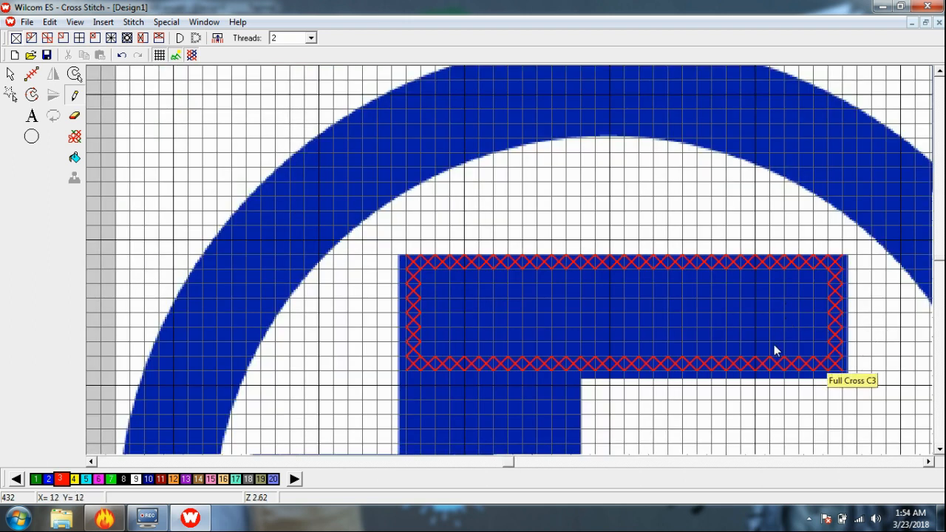
key(b)
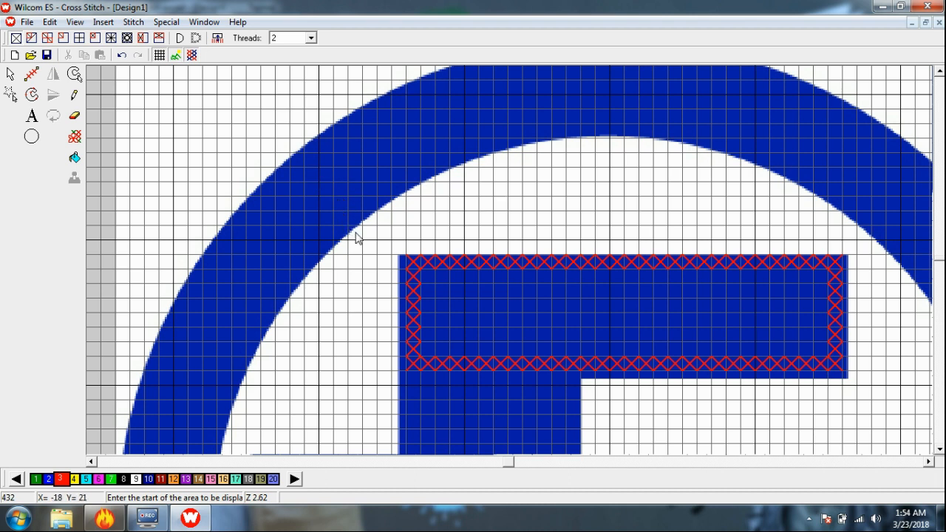
click(363, 225)
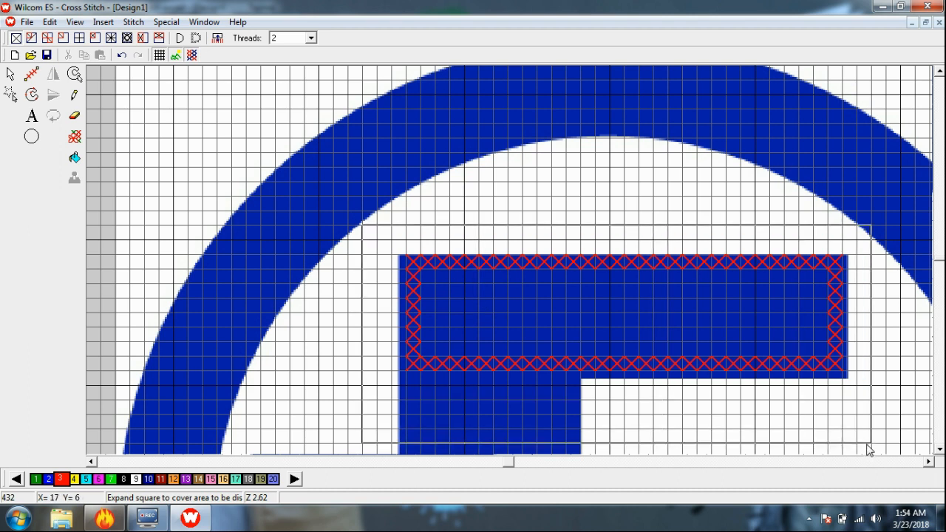
click(870, 449)
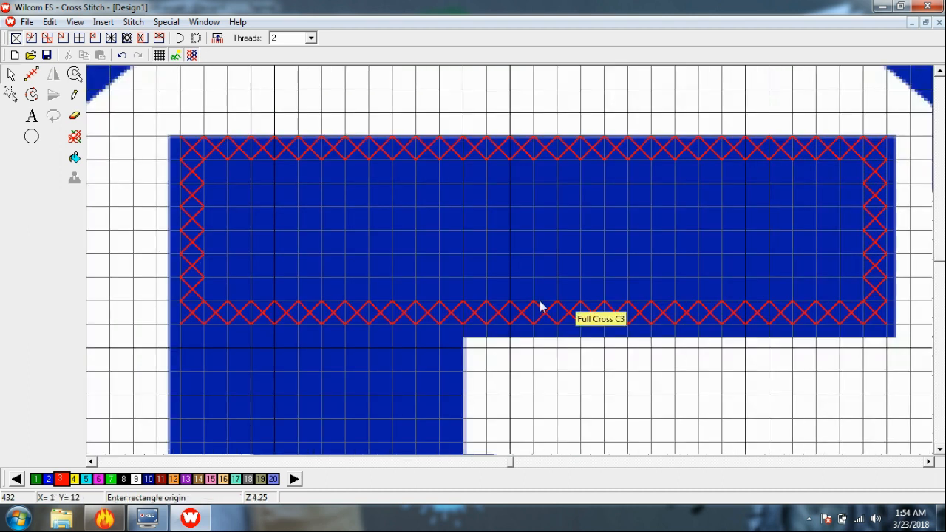
click(74, 94)
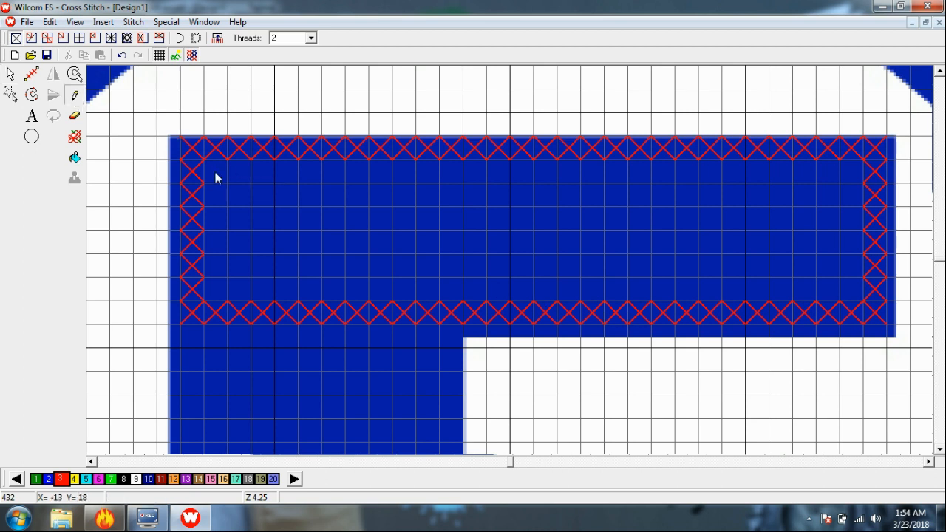
mouse_move(216, 178)
mouse_down()
mouse_move(564, 182)
mouse_move(836, 171)
mouse_move(853, 179)
mouse_move(851, 295)
mouse_move(585, 306)
mouse_move(455, 294)
mouse_move(644, 295)
mouse_move(218, 294)
mouse_up()
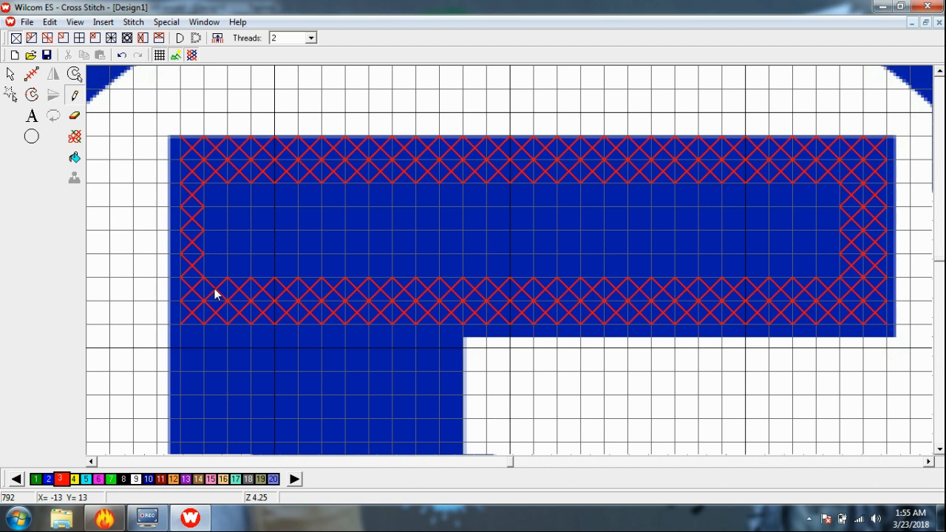
mouse_move(215, 285)
mouse_down()
mouse_move(217, 205)
mouse_move(230, 200)
mouse_move(837, 199)
mouse_move(826, 271)
mouse_move(727, 261)
mouse_move(615, 272)
mouse_move(241, 275)
mouse_up()
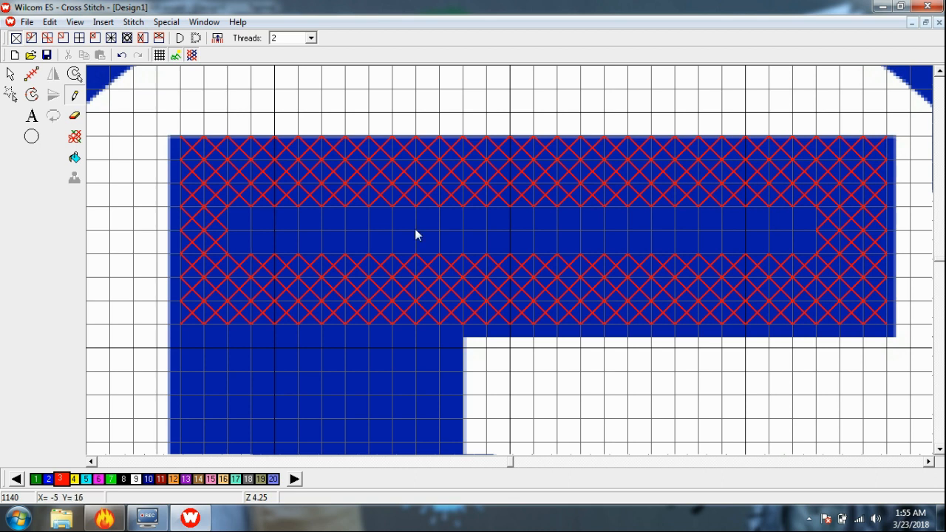
Step: Fill the two open middle rows of the F's top bar with red full cross stitches
click(498, 242)
click(522, 244)
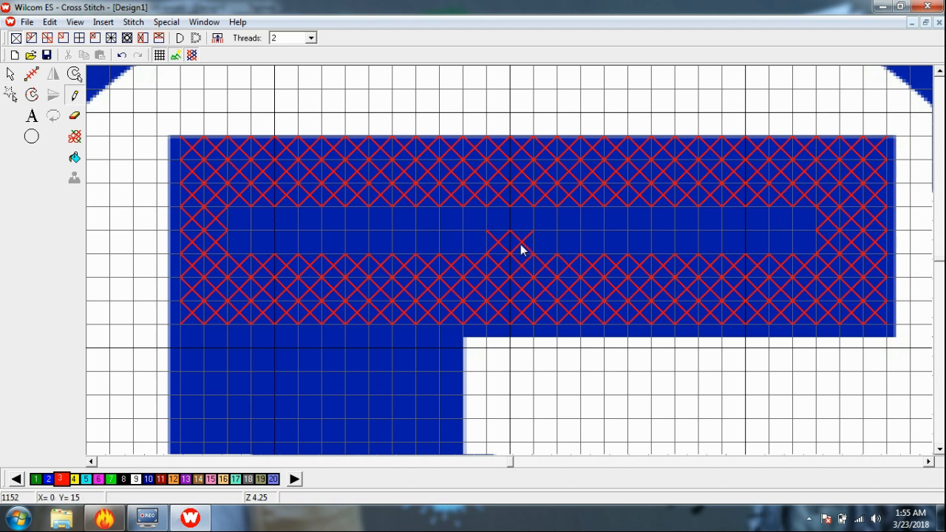
click(572, 244)
click(594, 243)
click(618, 223)
click(686, 222)
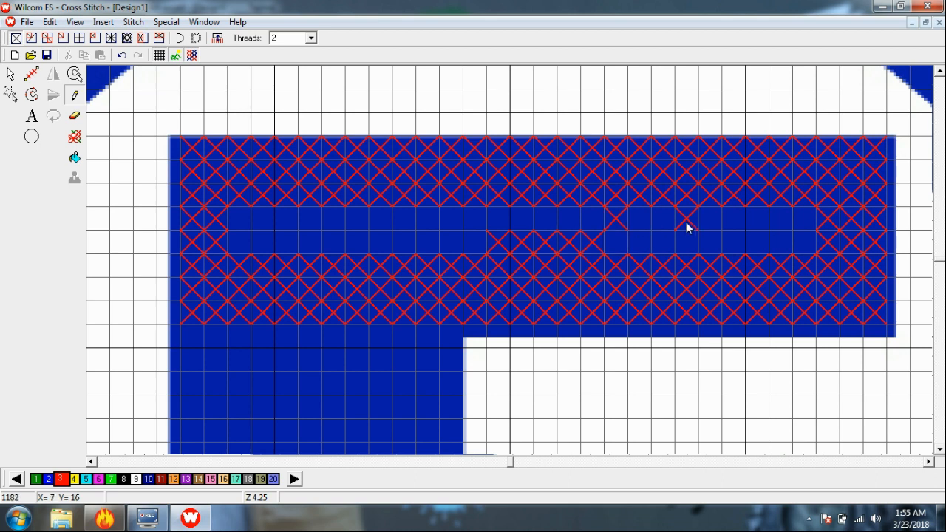
click(739, 221)
click(780, 220)
click(801, 220)
click(801, 242)
click(759, 242)
click(776, 240)
click(757, 223)
click(714, 221)
mouse_move(727, 239)
mouse_down()
mouse_move(579, 241)
mouse_move(667, 227)
mouse_move(476, 221)
mouse_move(249, 221)
mouse_move(240, 237)
mouse_move(399, 230)
mouse_move(473, 244)
mouse_move(332, 235)
mouse_up()
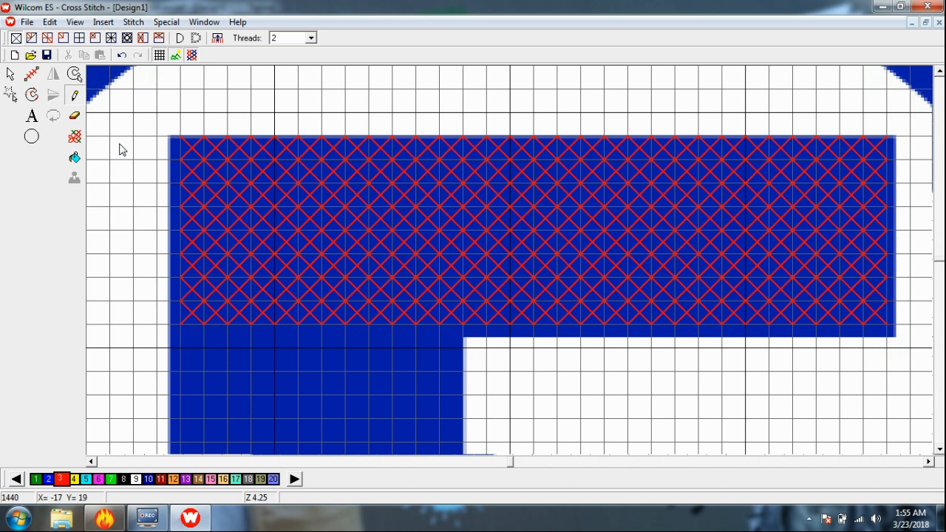
Step: Stitch one row of double crosses in magenta colour 6 across the F's stem directly below the top bar using Cross Stitch Run
key(shift+z)
key(b)
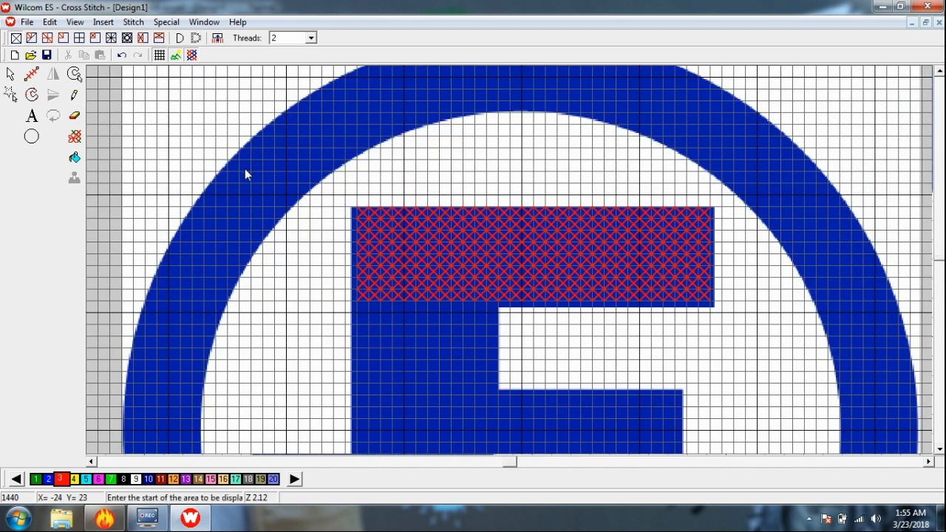
click(330, 272)
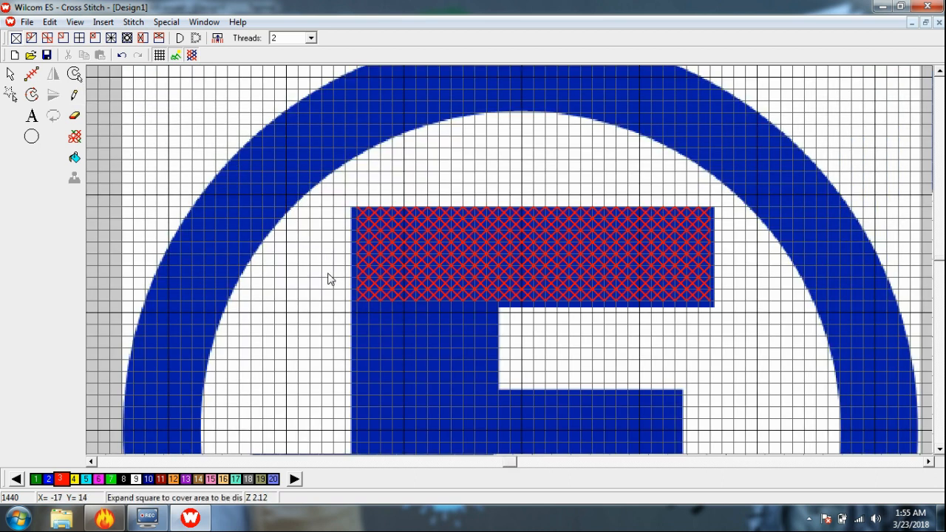
click(554, 414)
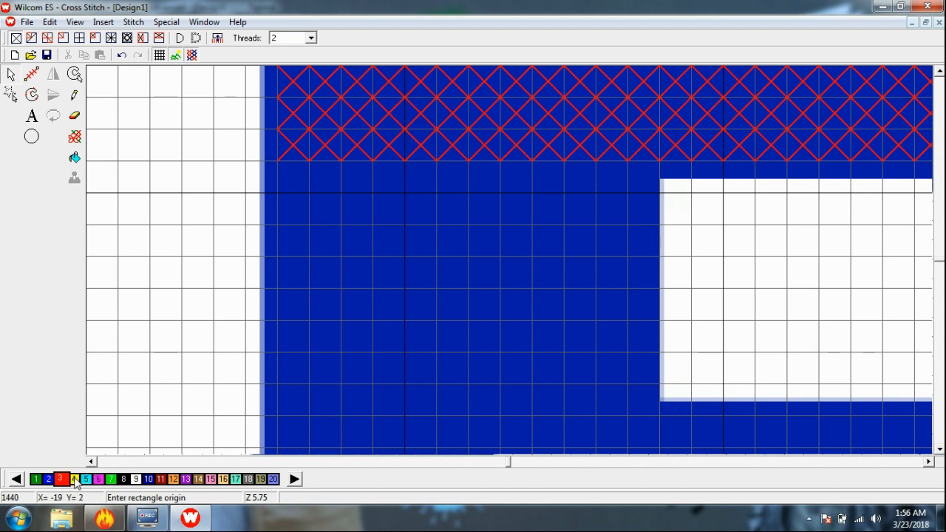
click(99, 480)
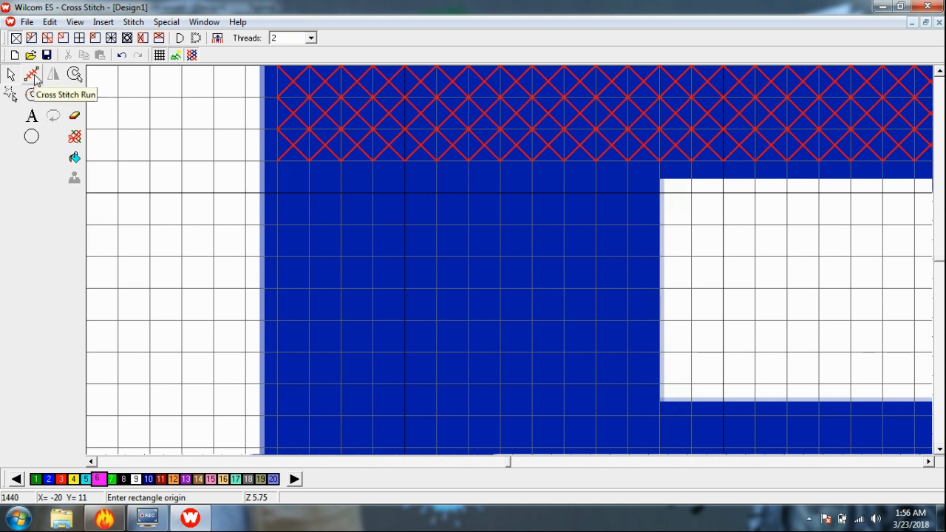
click(33, 77)
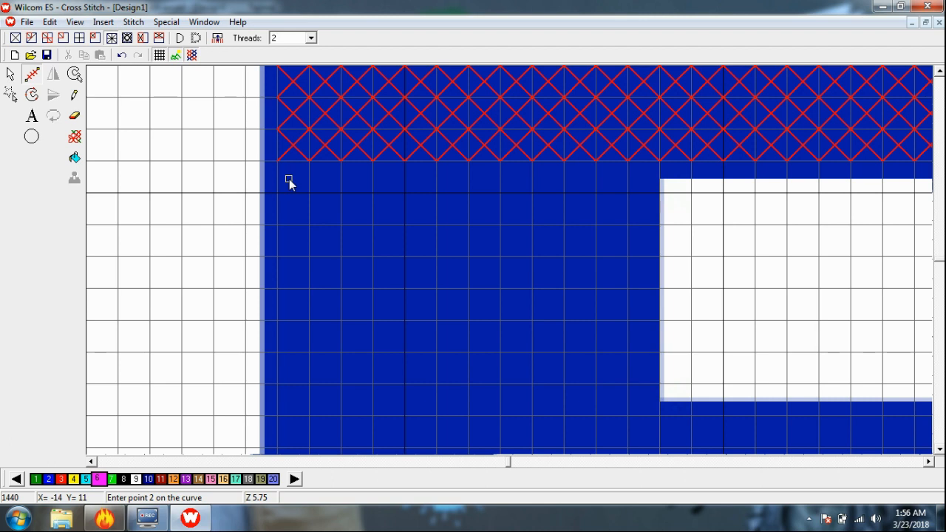
click(32, 77)
click(292, 185)
click(643, 180)
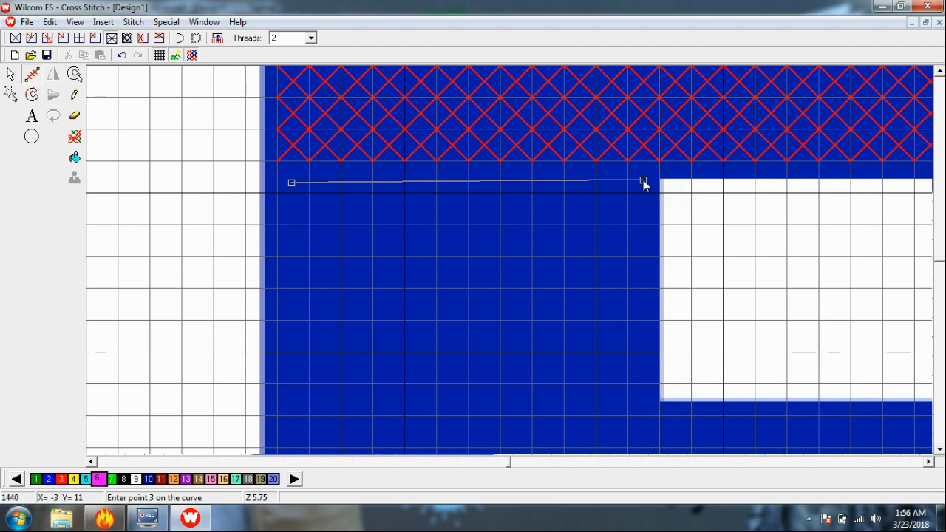
key(Return)
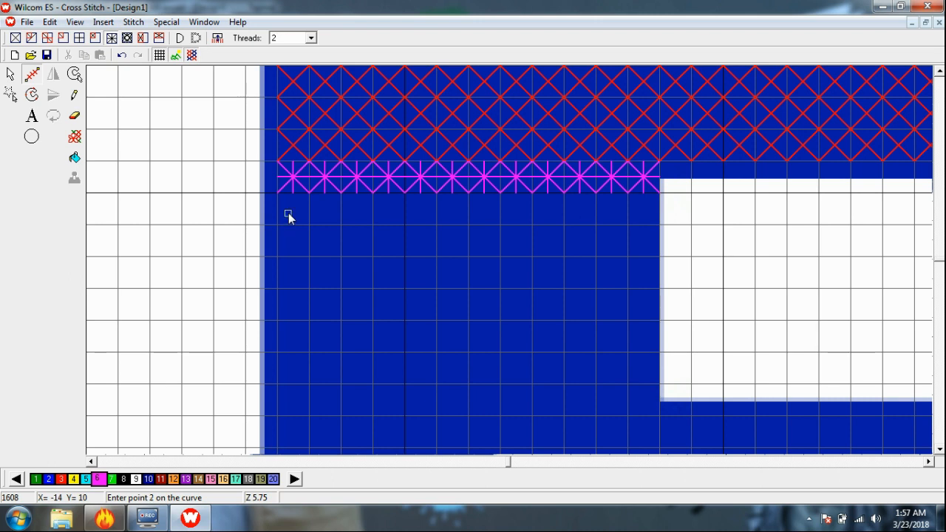
Step: Fill the F's stem down to the middle bar with a back-and-forth Cross Stitch Run of seven magenta double cross rows
click(638, 204)
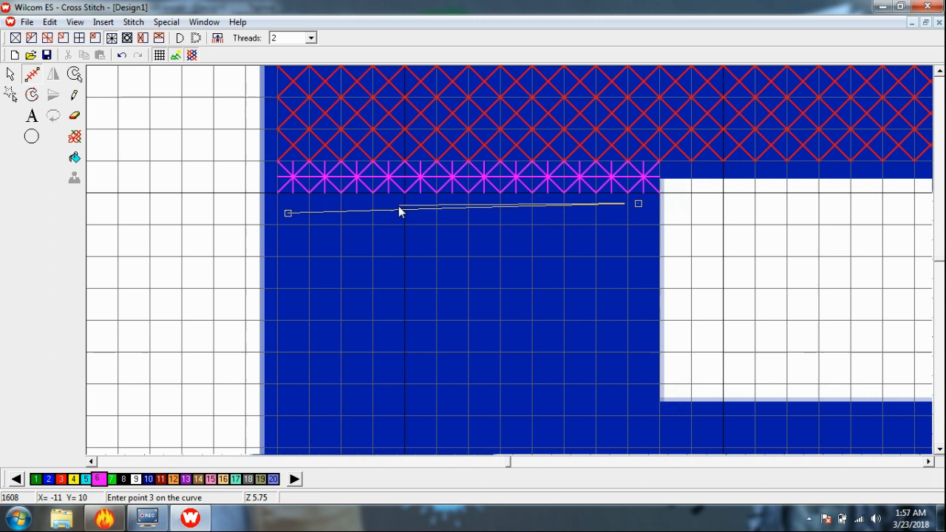
click(643, 245)
click(292, 240)
click(289, 271)
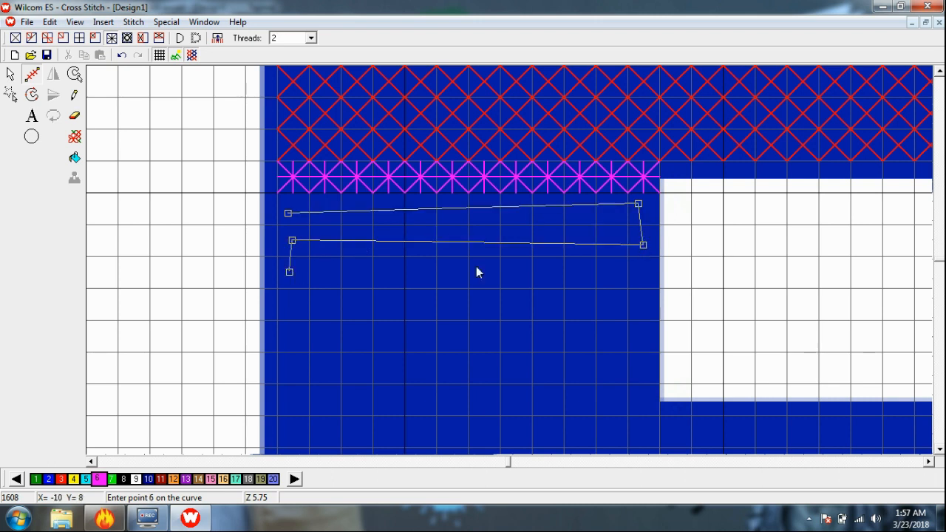
click(644, 271)
click(643, 298)
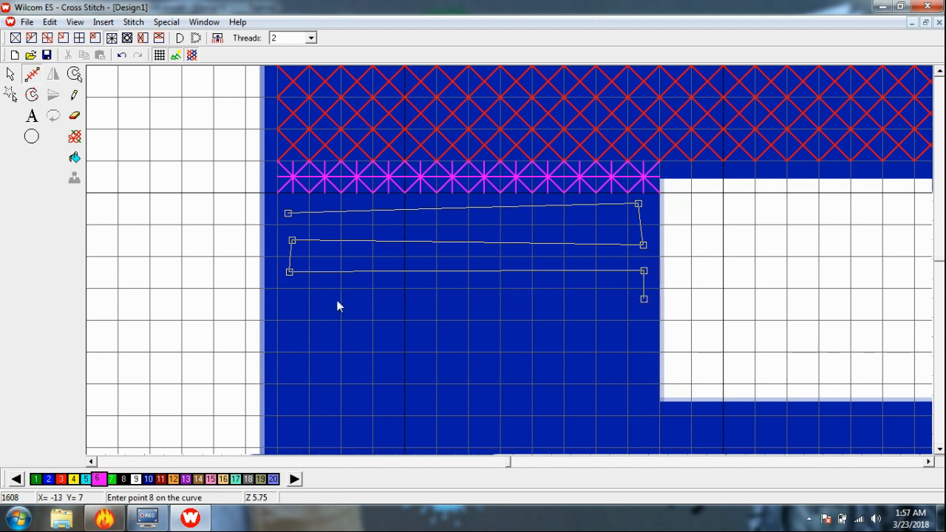
click(292, 300)
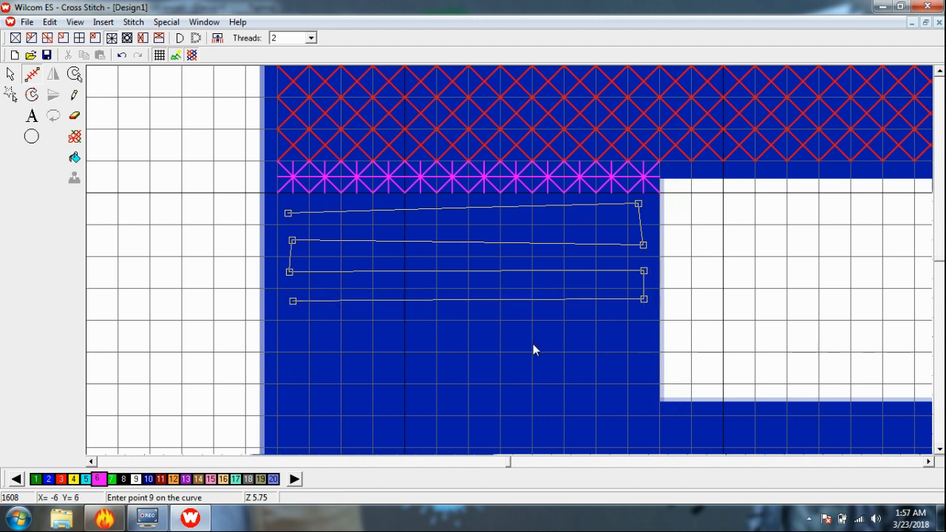
click(291, 336)
click(647, 336)
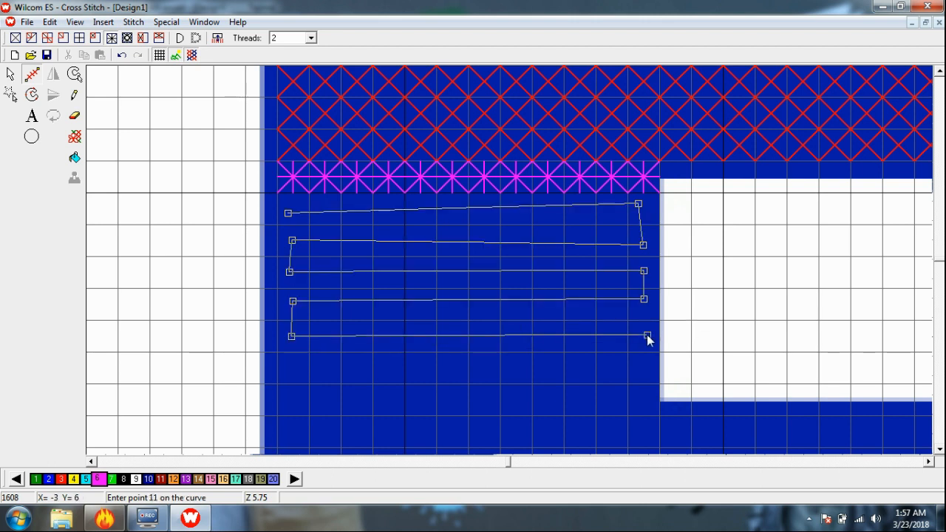
click(645, 361)
click(284, 377)
click(289, 397)
click(644, 400)
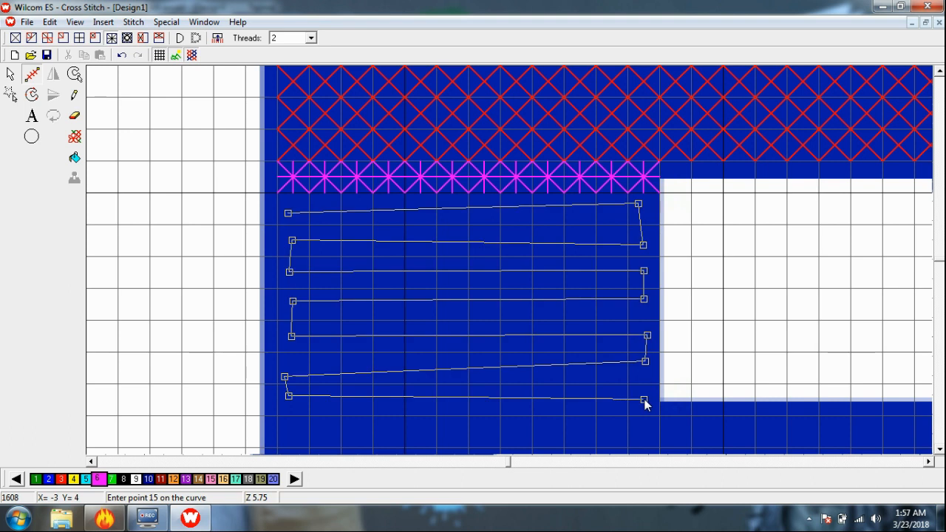
key(Return)
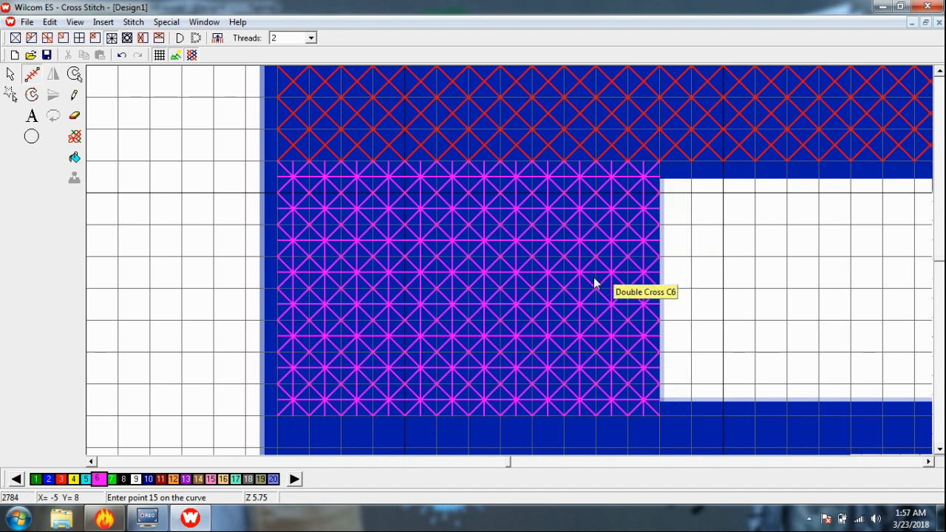
Step: Fill the F's middle bar, including its stem part, with eight back-and-forth Cross Stitch Run rows of open-centred star stitches in green colour 7
click(940, 449)
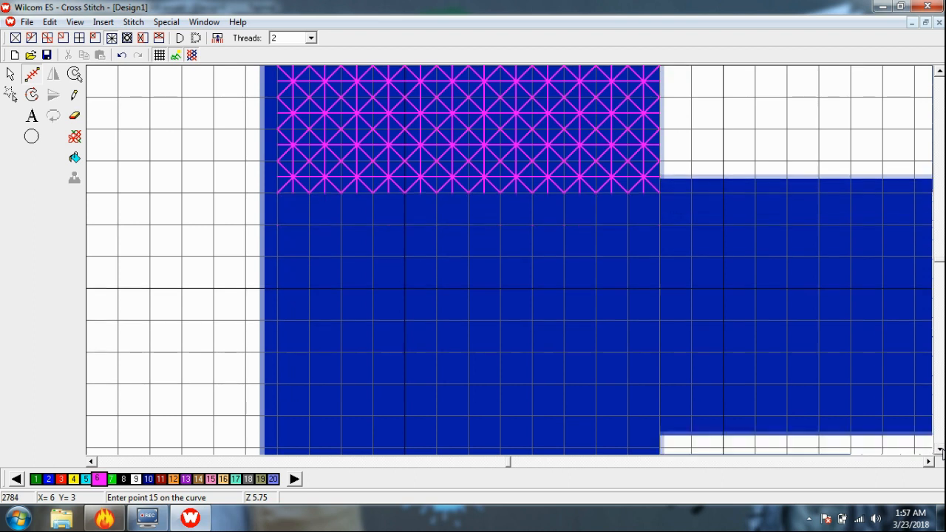
key(shift+z)
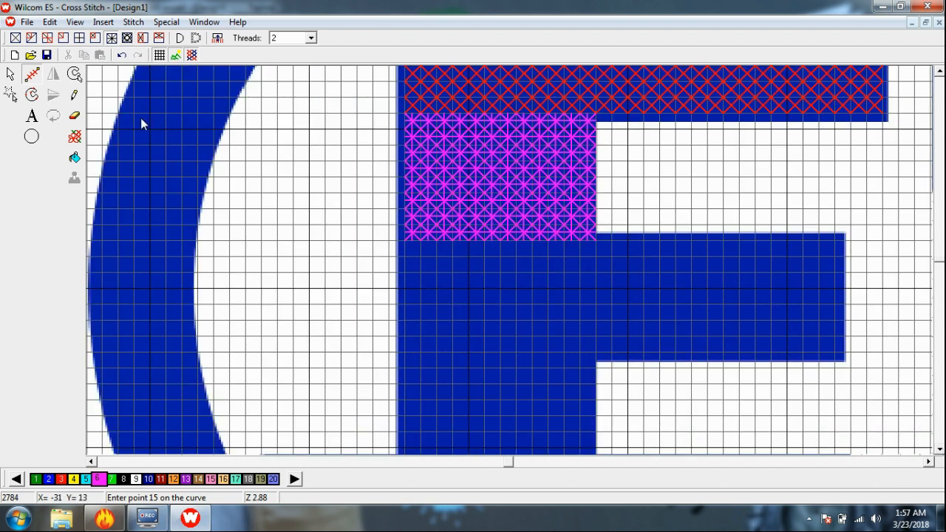
click(111, 479)
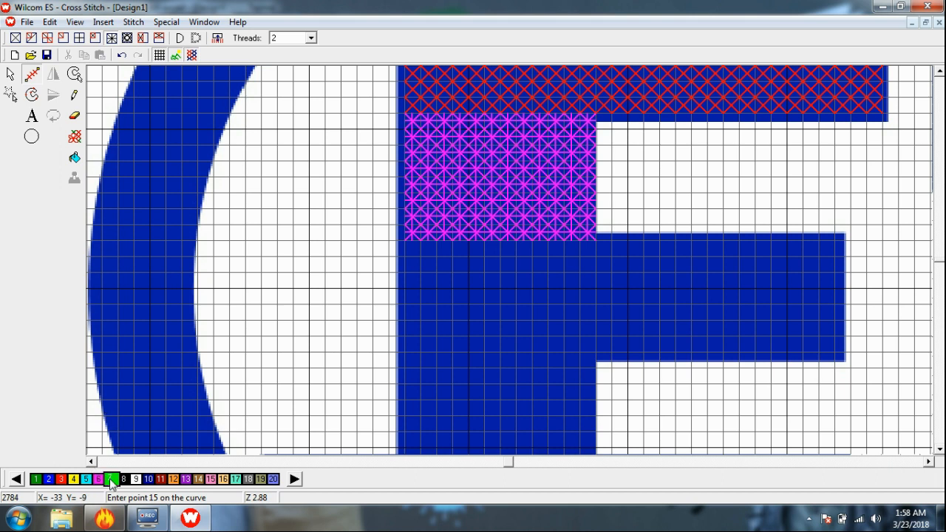
click(126, 38)
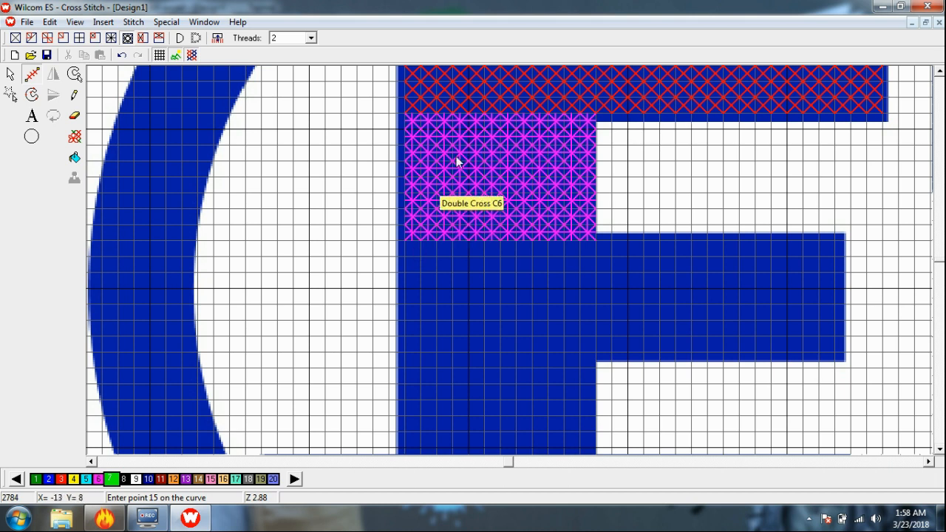
click(940, 71)
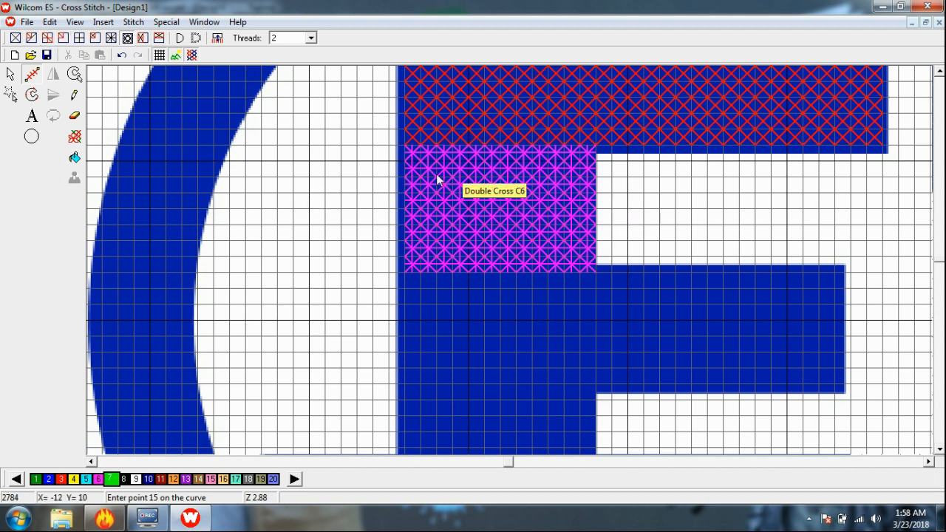
click(411, 283)
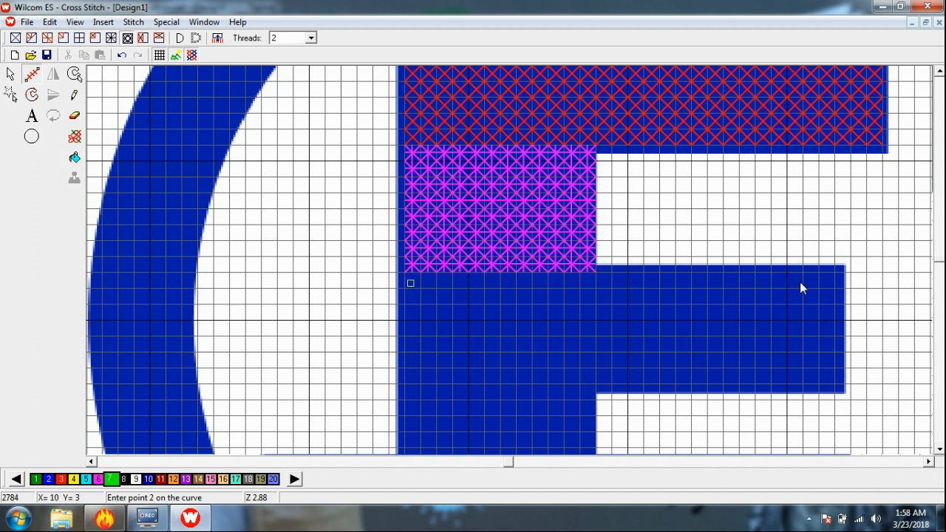
click(841, 282)
click(840, 296)
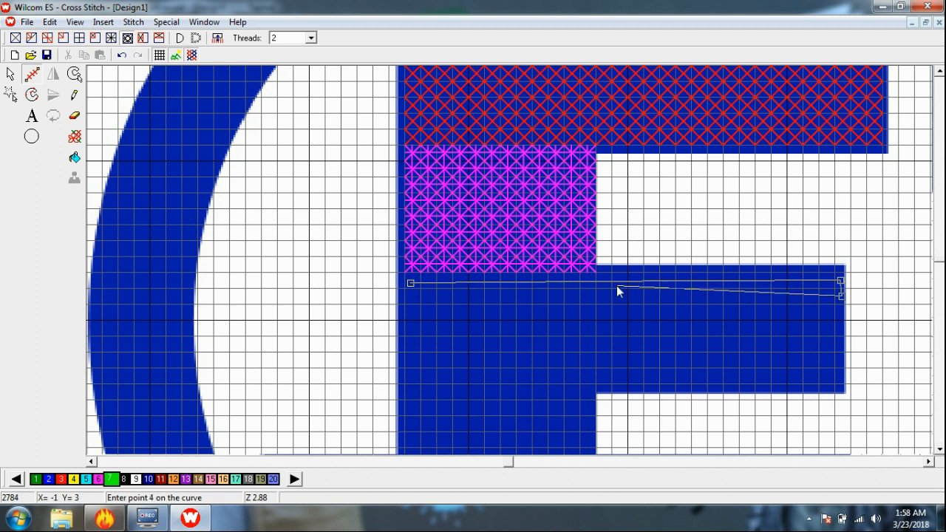
click(411, 299)
click(412, 313)
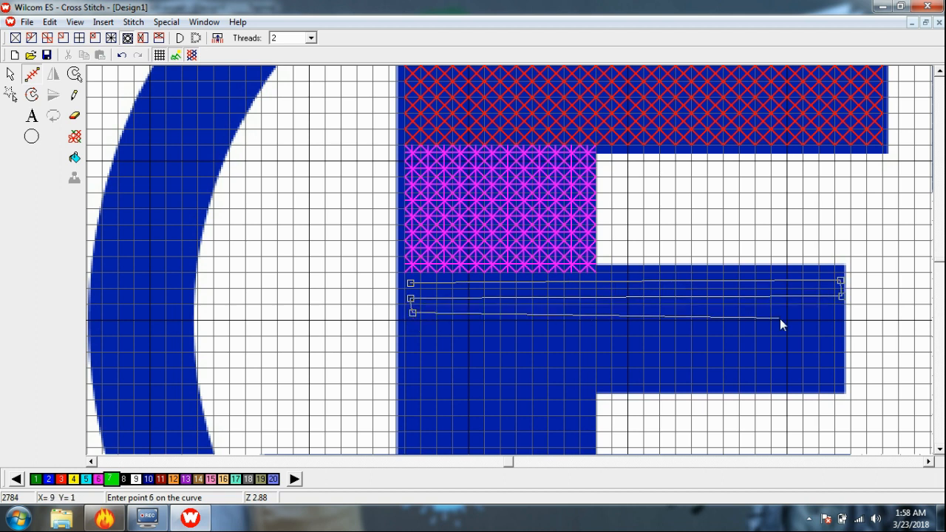
click(845, 312)
click(845, 327)
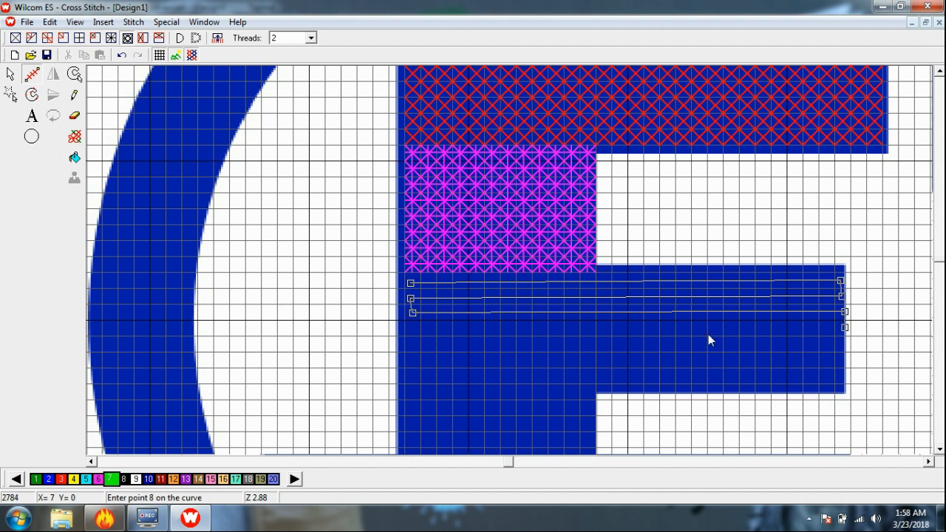
click(411, 328)
click(411, 345)
click(843, 344)
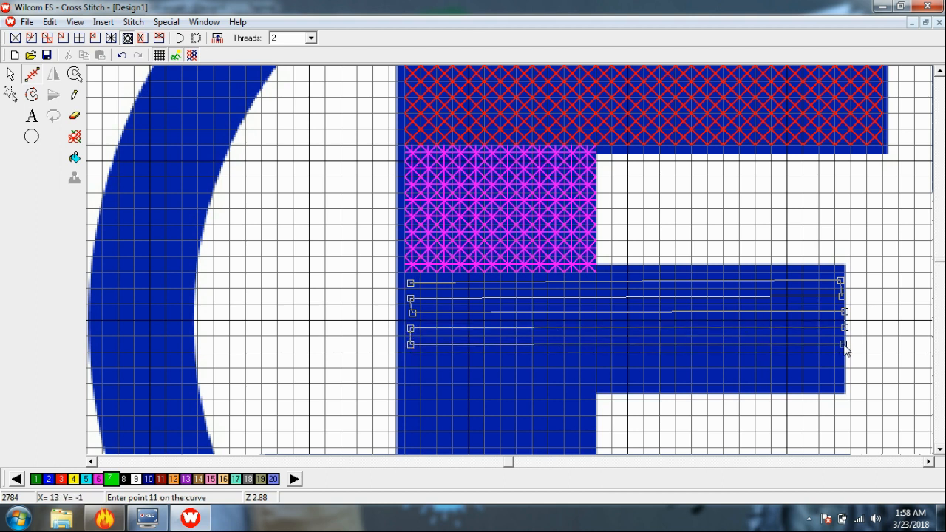
click(845, 362)
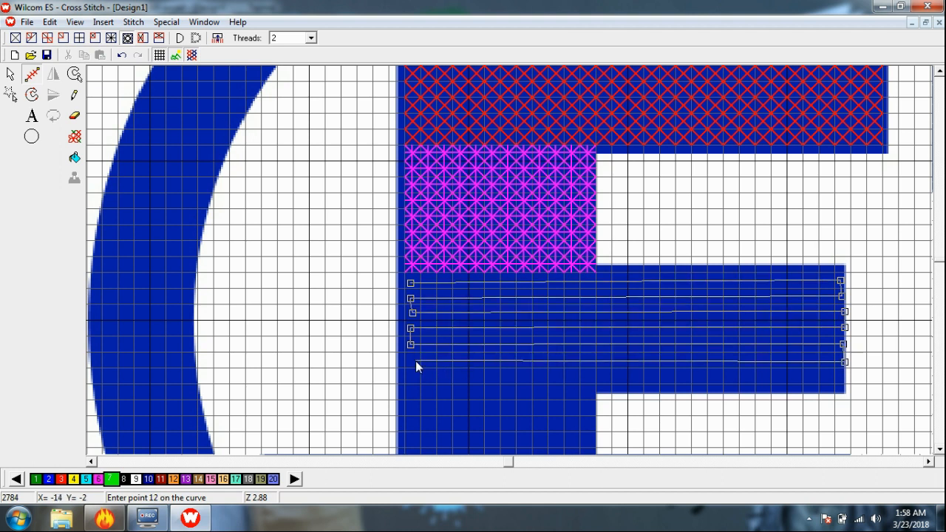
click(413, 364)
click(414, 378)
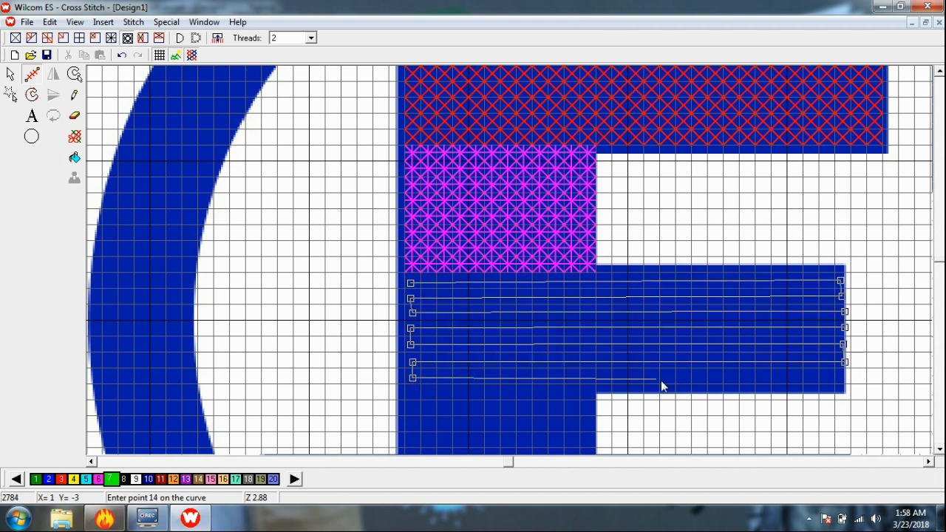
click(844, 377)
click(843, 393)
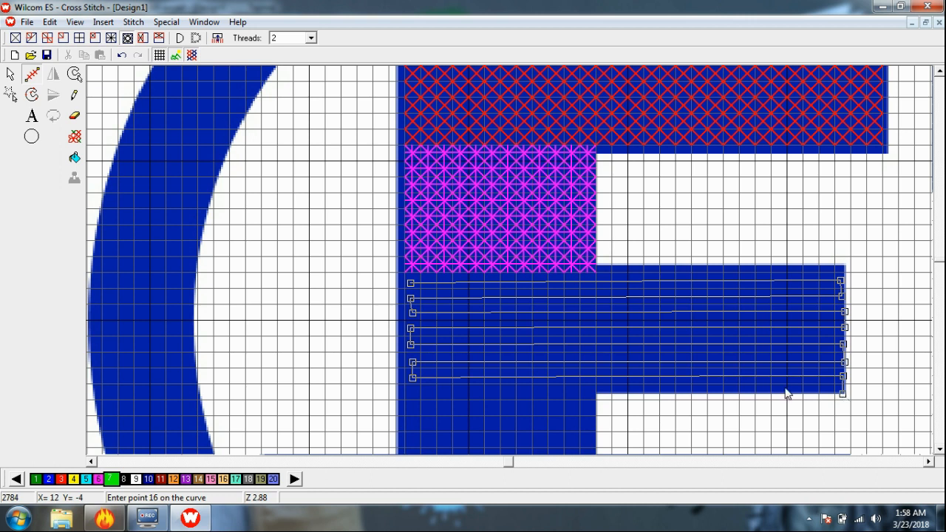
click(411, 393)
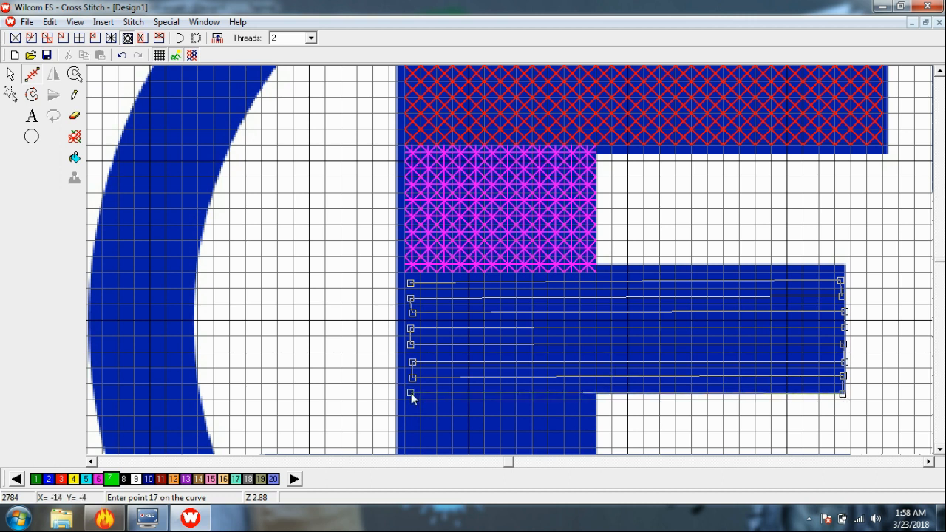
key(Return)
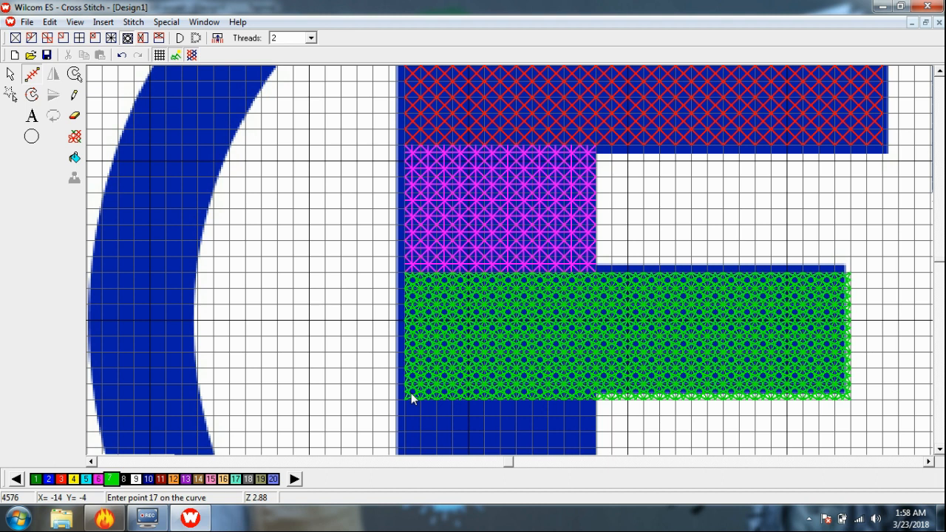
Step: Hide the background picture and grid, and view the stitched bars as solid colour blocks and again as individual stitches
key(shift+z)
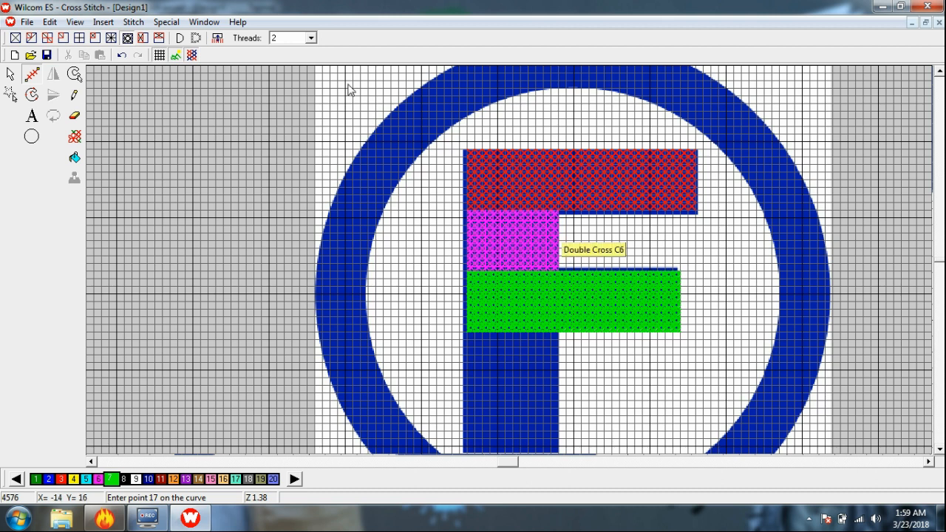
click(176, 56)
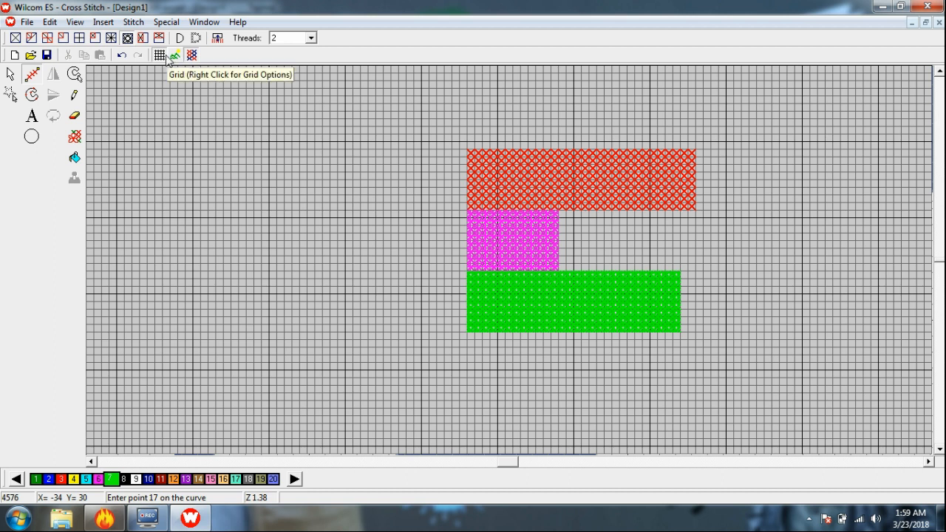
click(160, 55)
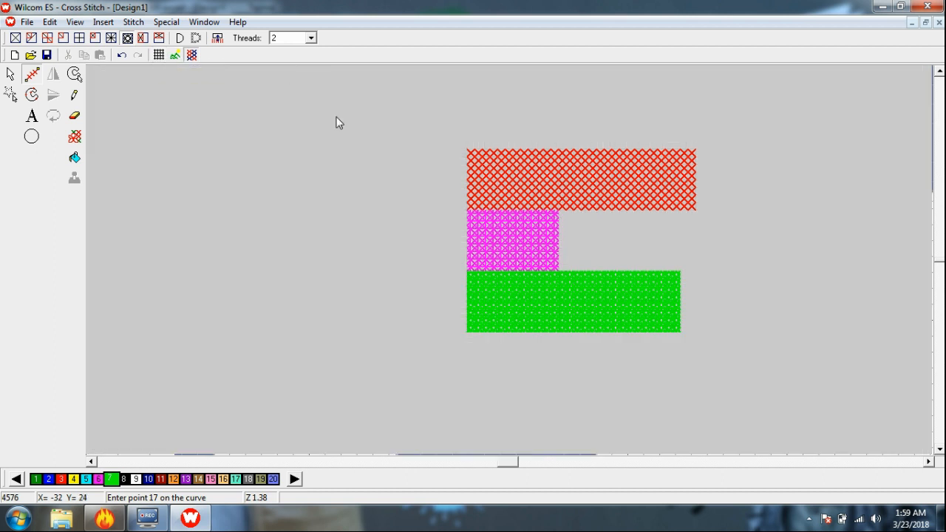
key(0)
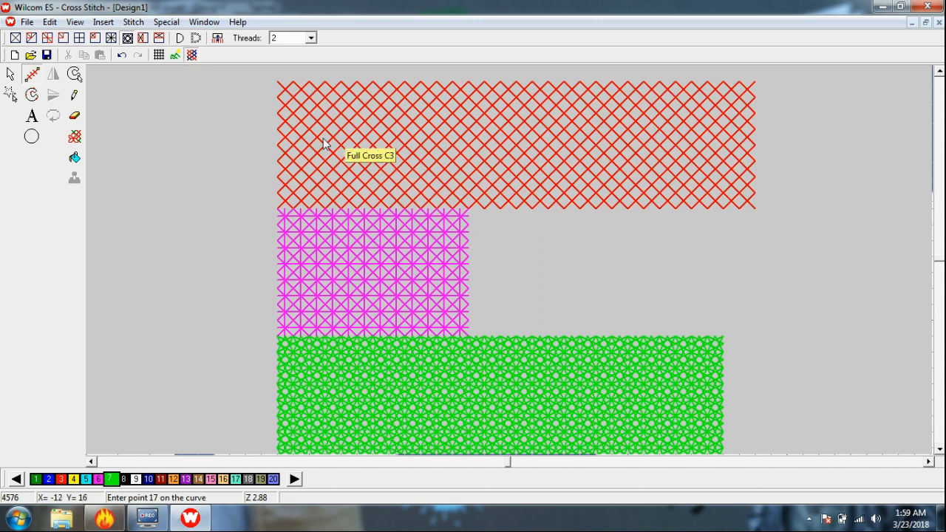
click(192, 55)
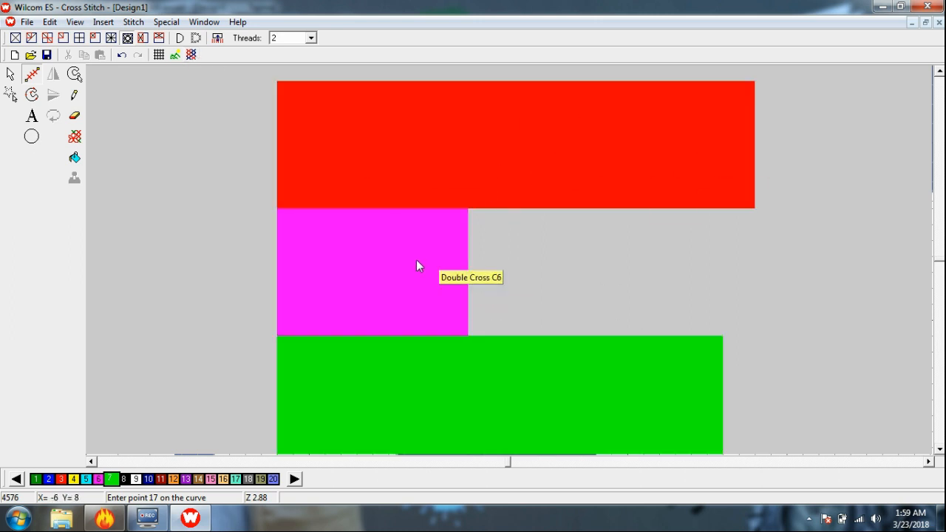
click(191, 56)
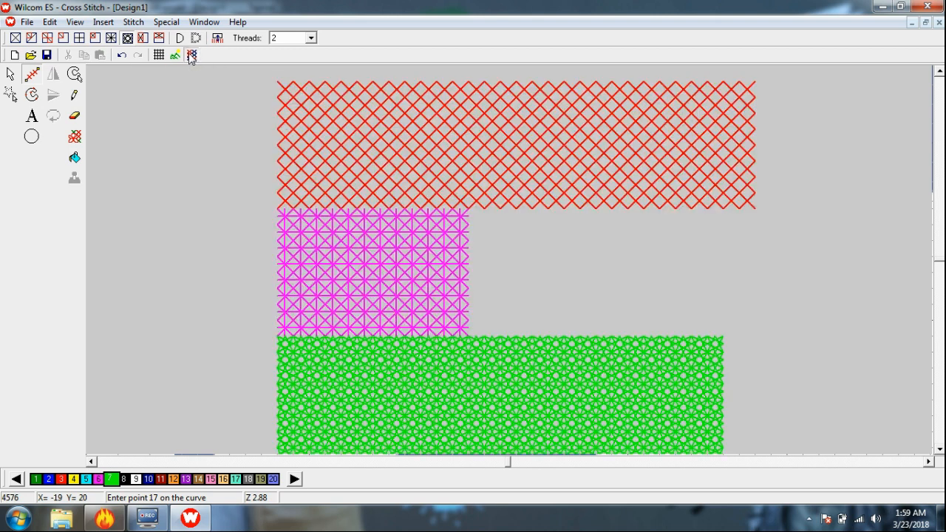